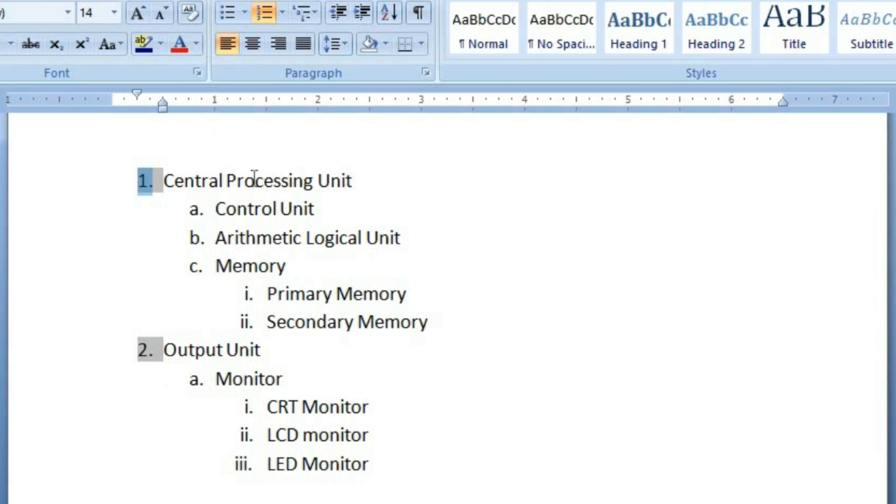
# Examine the list's three levels, from the main units through their components to the memory and monitor types.
pyautogui.click(237, 181)
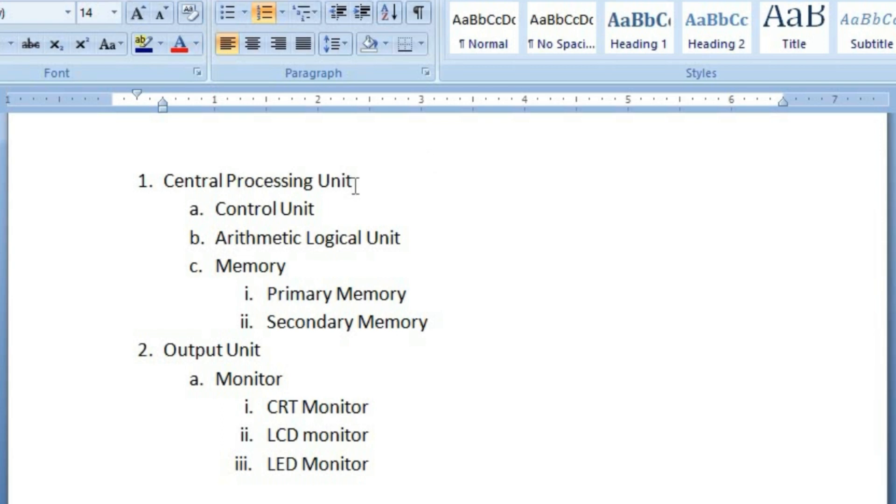
pyautogui.moveTo(358, 184); pyautogui.dragTo(280, 186)
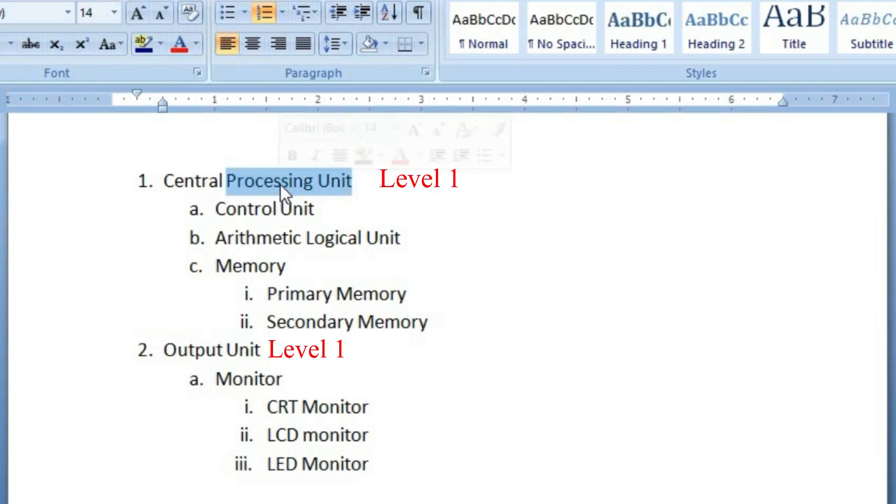
pyautogui.click(226, 209)
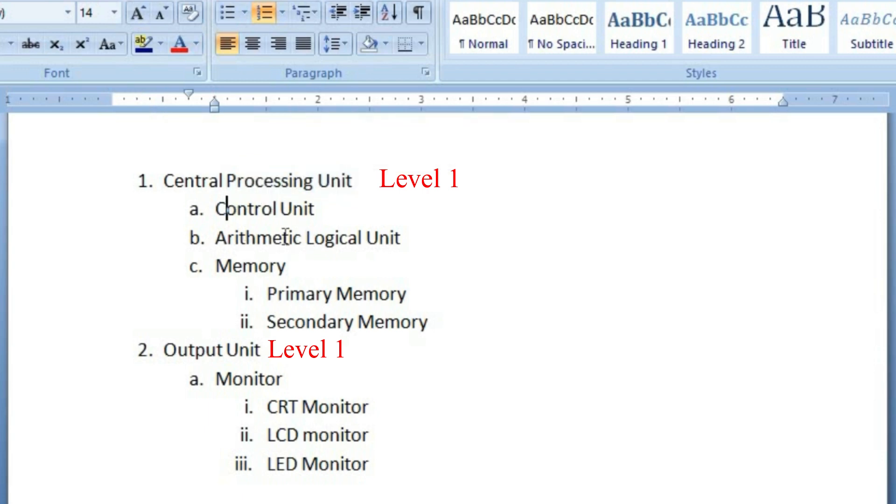
pyautogui.moveTo(296, 266); pyautogui.dragTo(212, 217)
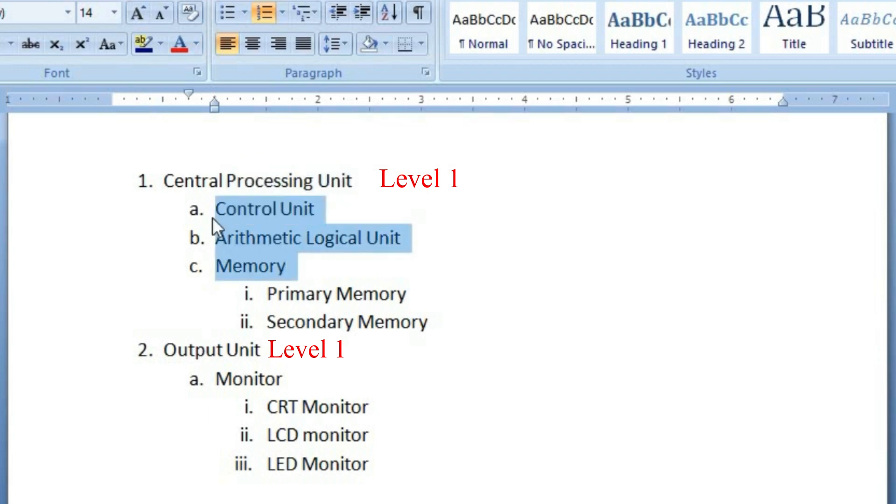
pyautogui.click(278, 262)
pyautogui.moveTo(294, 269); pyautogui.dragTo(218, 221)
pyautogui.click(323, 267)
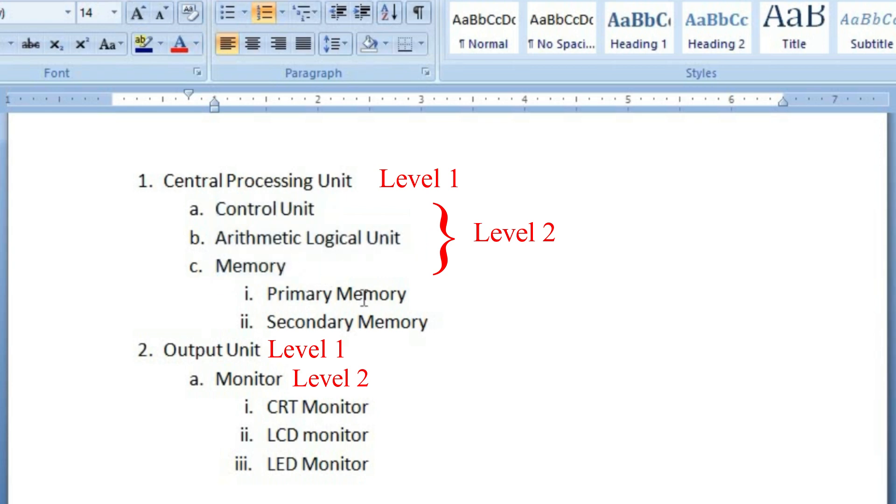
pyautogui.moveTo(441, 323); pyautogui.dragTo(230, 273)
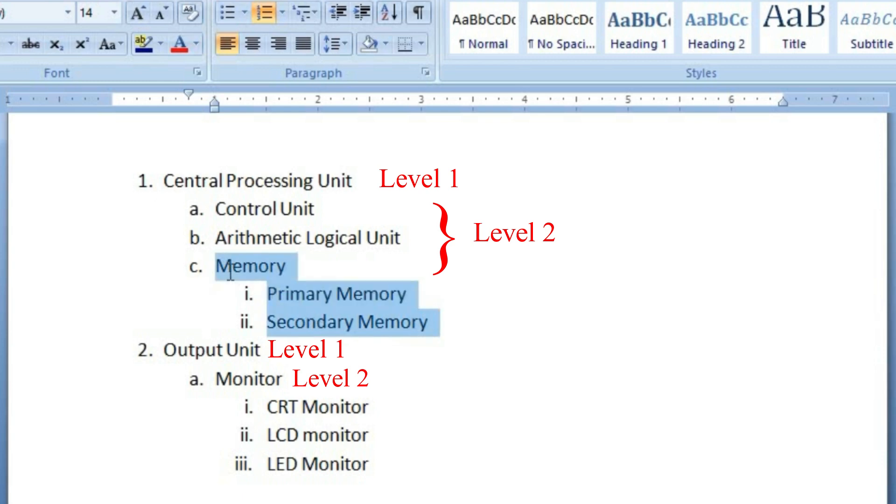
pyautogui.click(292, 295)
pyautogui.moveTo(269, 294); pyautogui.dragTo(413, 317)
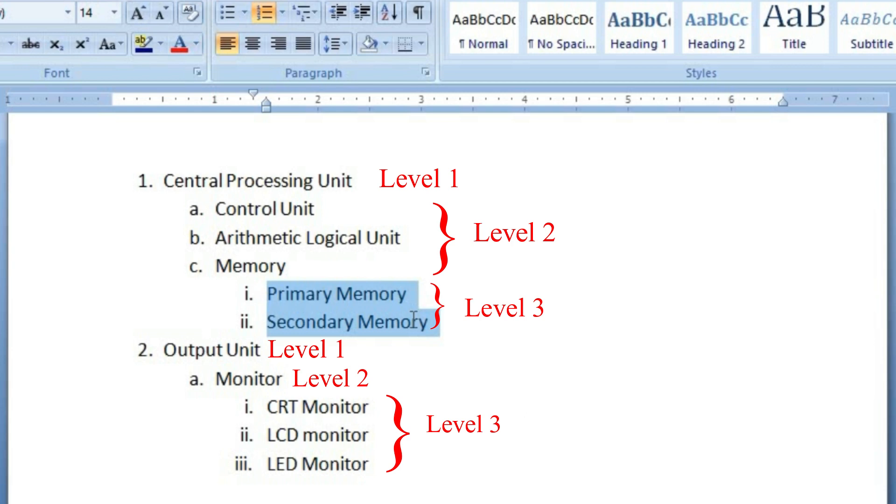
pyautogui.click(377, 320)
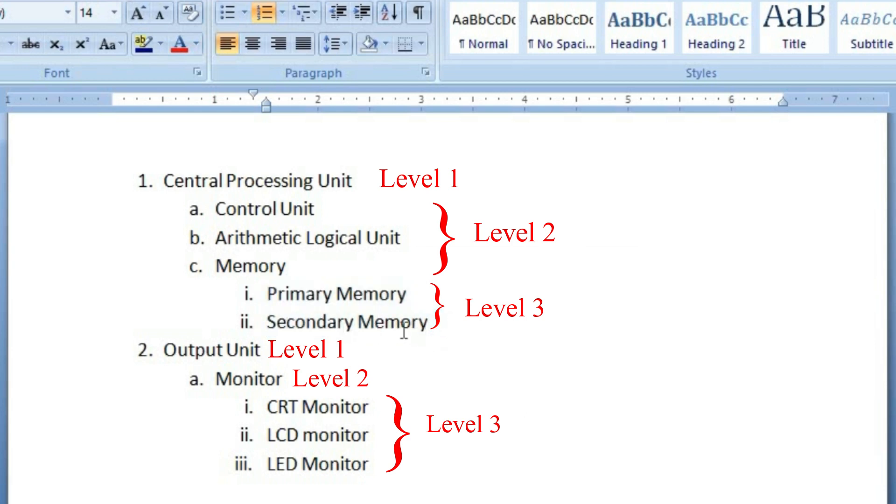
# Start defining a new multilevel list for the entire list, review the settings of several levels, and select level 1.
pyautogui.hotkey('ctrl', 'a')
pyautogui.click(303, 13)
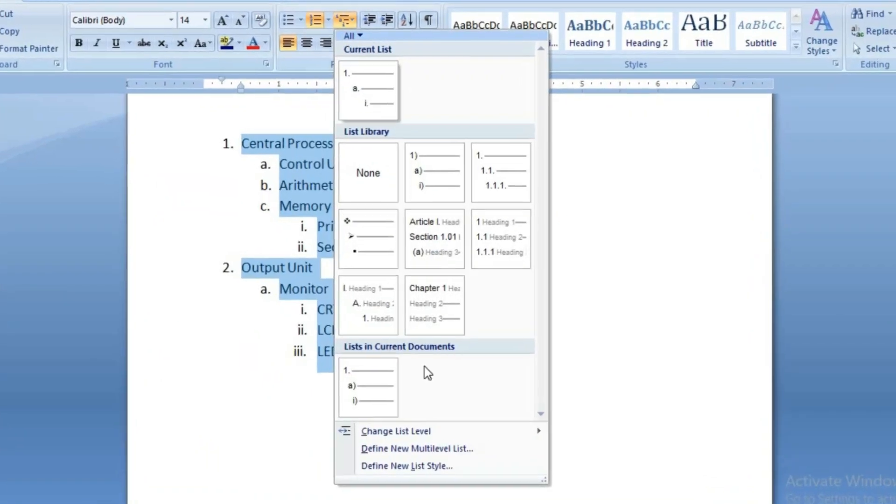
pyautogui.click(417, 448)
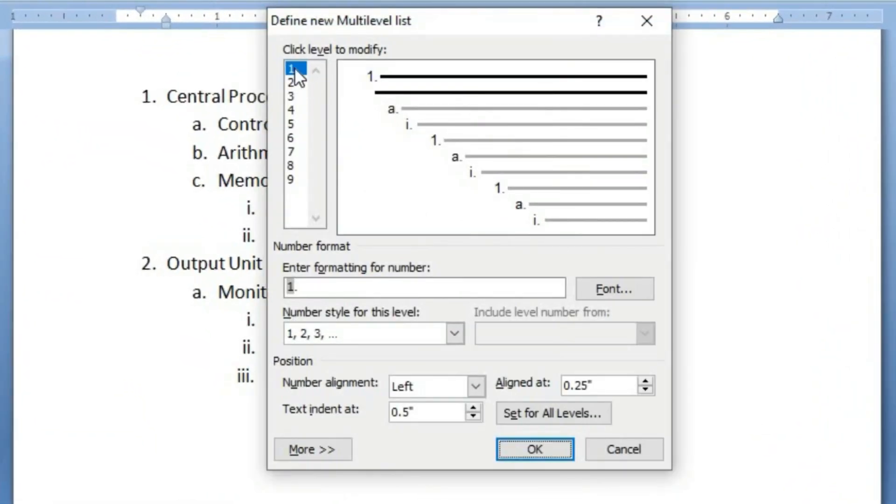
pyautogui.click(291, 83)
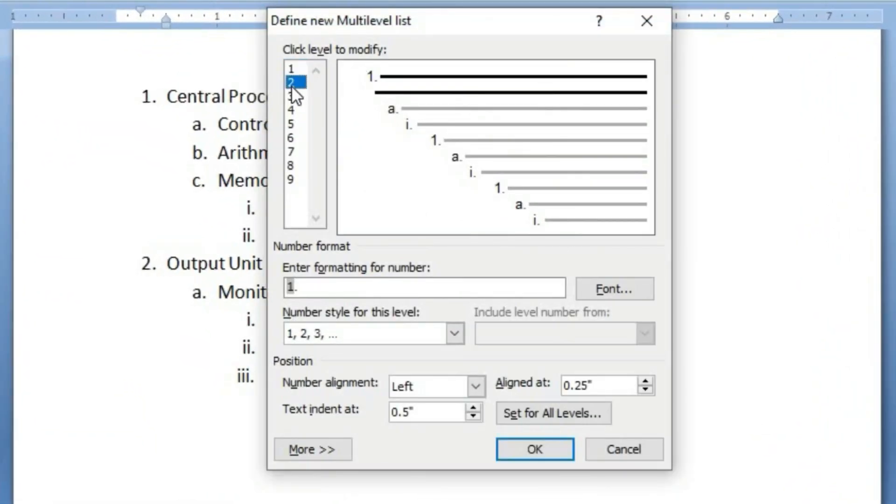
pyautogui.click(291, 98)
pyautogui.click(291, 114)
pyautogui.click(291, 137)
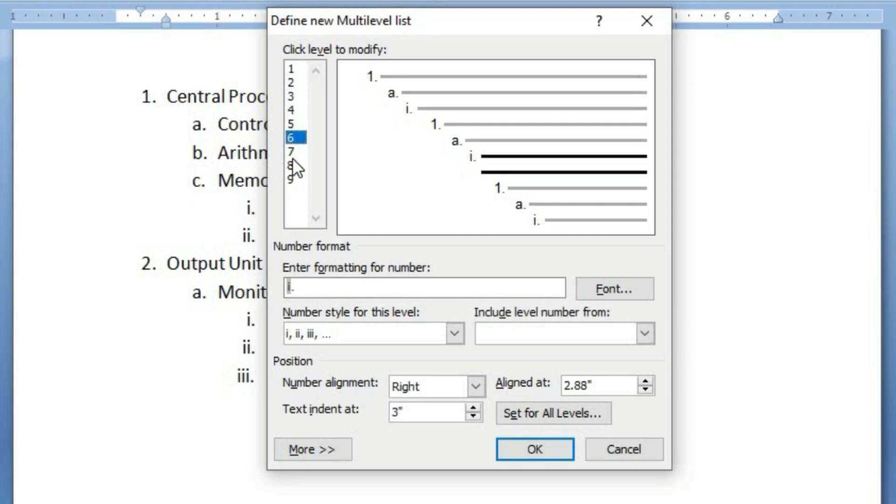
pyautogui.click(294, 96)
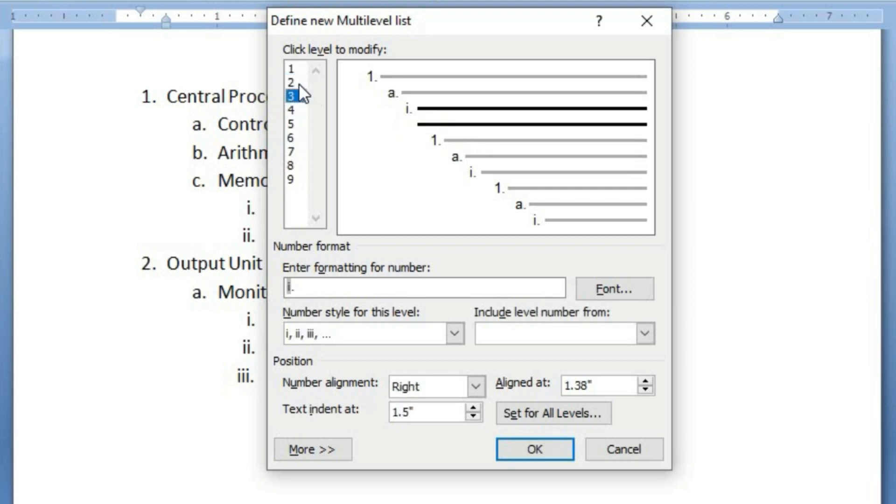
pyautogui.click(296, 69)
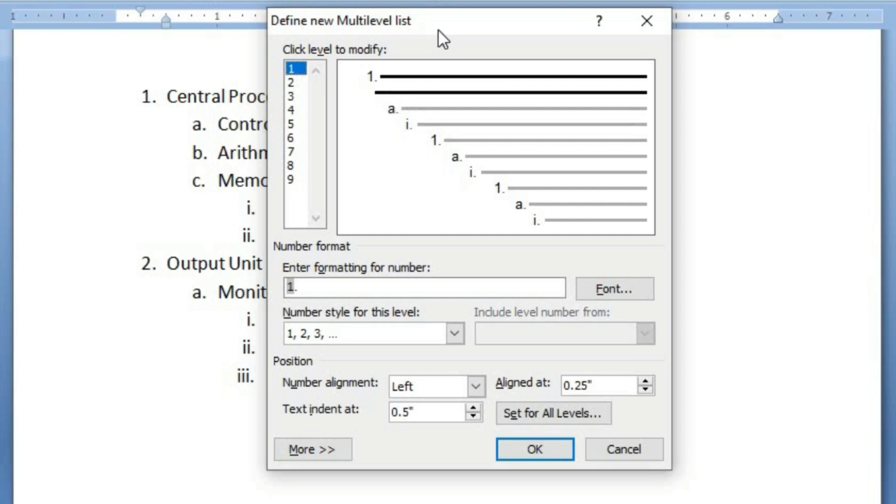
pyautogui.moveTo(438, 29); pyautogui.dragTo(510, 25)
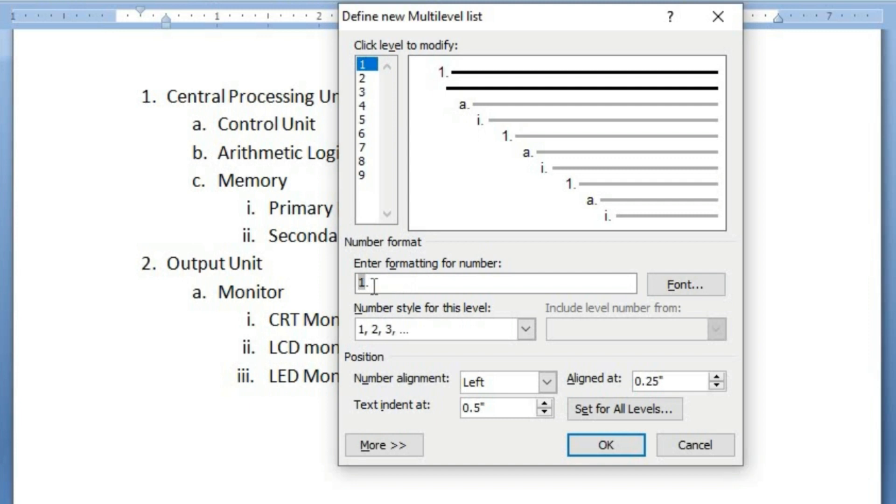
# Set the level 1 numbering to the A, B, C style with a closing parenthesis instead of the period.
pyautogui.click(376, 286)
pyautogui.press('BackSpace')
pyautogui.press('BackSpace')
pyautogui.write('.')
pyautogui.write(')')
pyautogui.moveTo(379, 283); pyautogui.dragTo(347, 288)
pyautogui.click(411, 284)
pyautogui.click(525, 330)
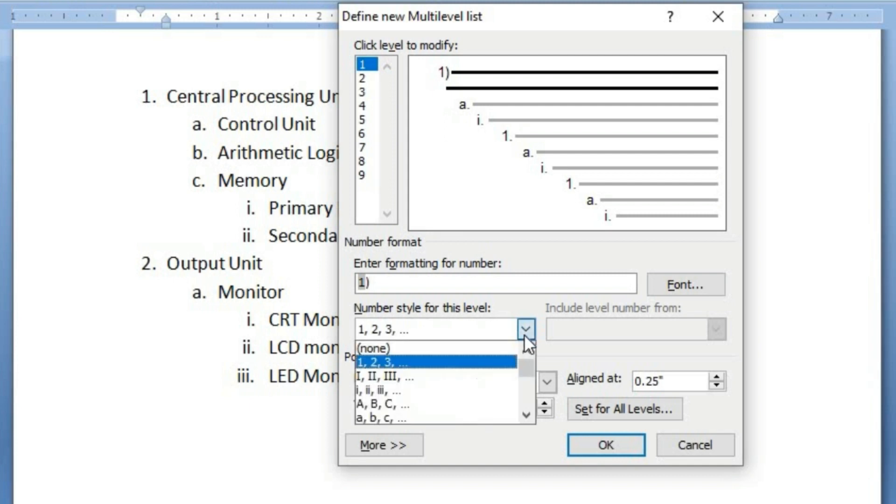
pyautogui.click(392, 404)
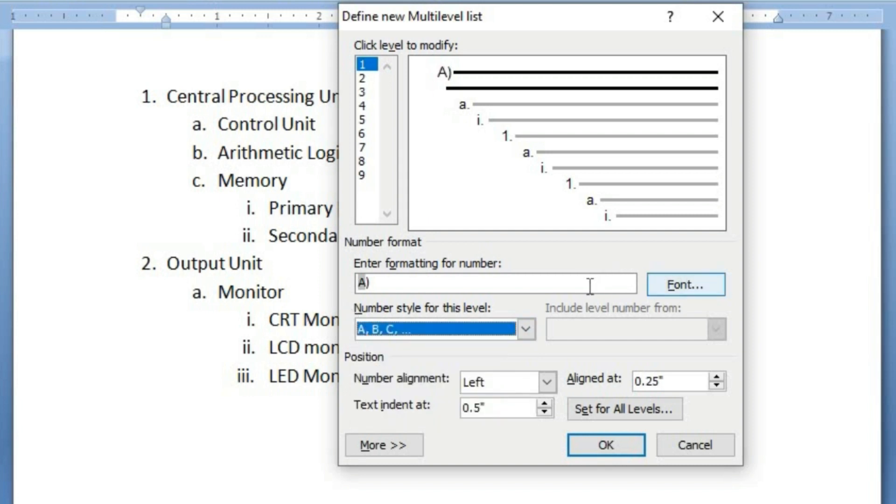
# Format the level 1 numbers in Arial, Bold, size 14 with Automatic color, and apply the list definition.
pyautogui.click(694, 284)
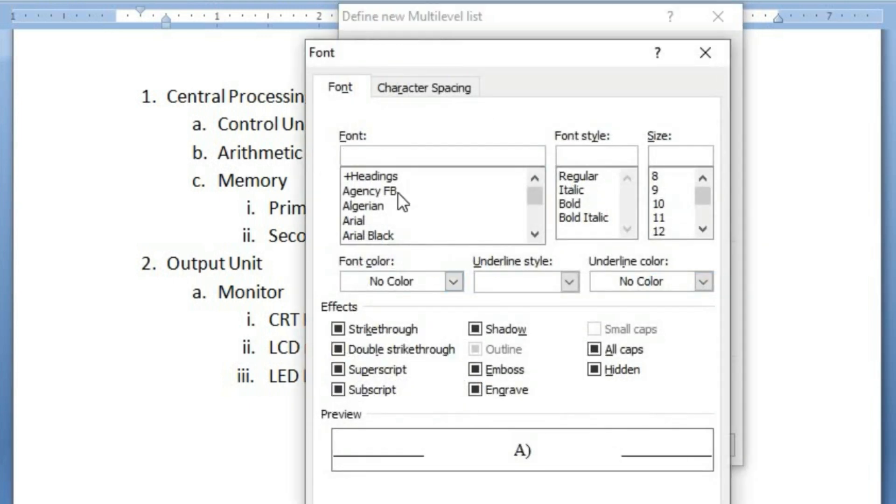
pyautogui.click(369, 217)
pyautogui.click(579, 203)
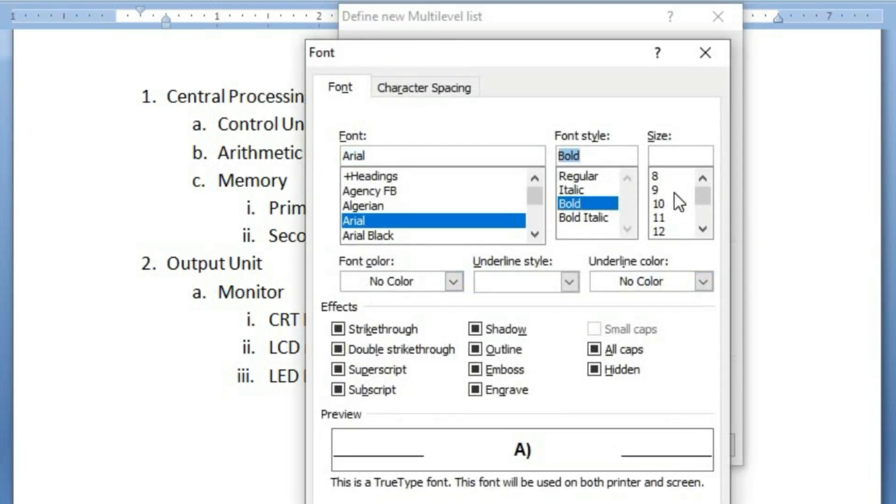
pyautogui.scroll(-1, 698, 195)
pyautogui.click(676, 200)
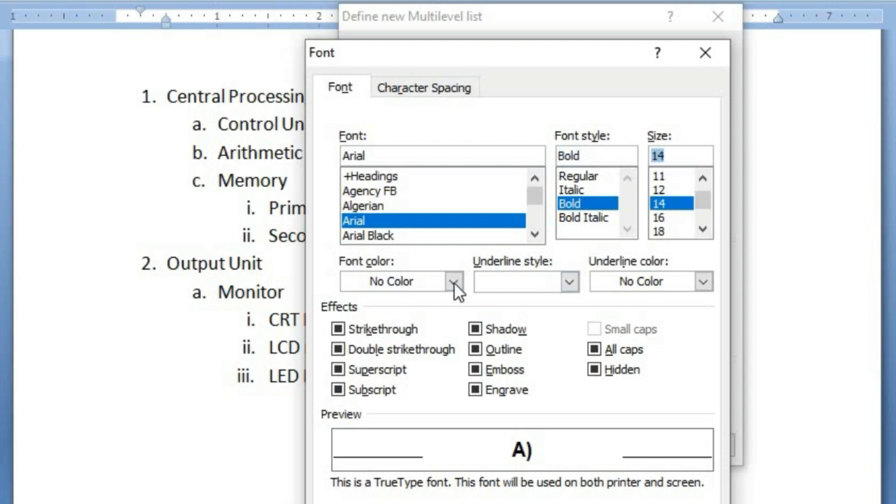
pyautogui.click(454, 282)
pyautogui.click(377, 313)
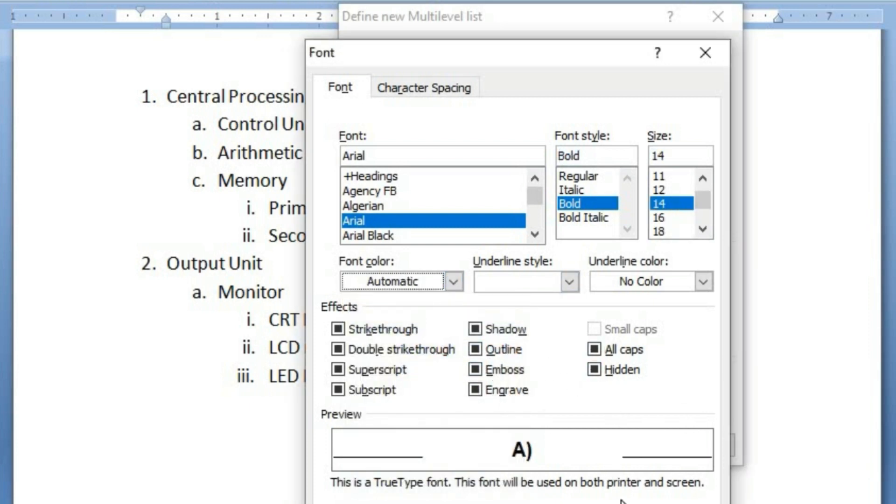
pyautogui.click(551, 500)
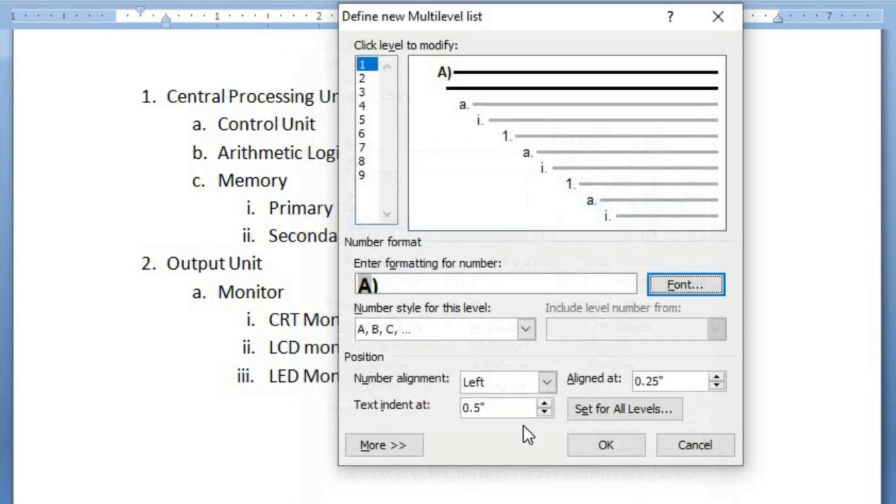
pyautogui.click(595, 441)
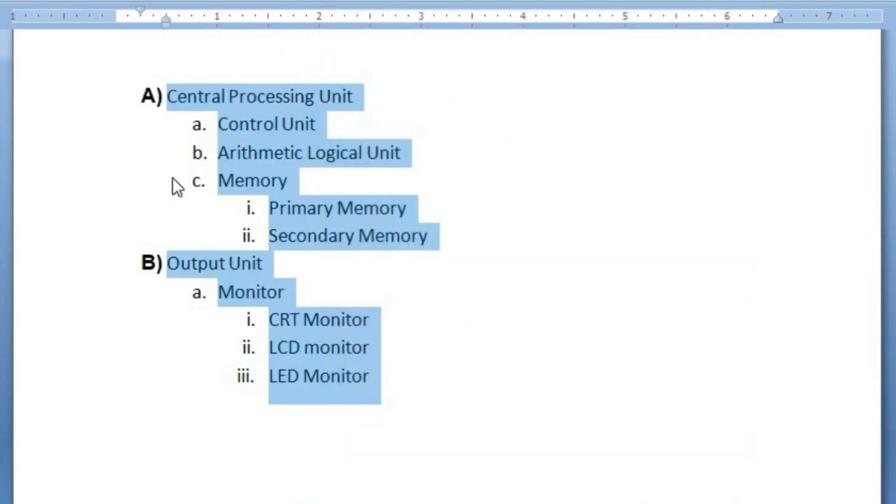
# Set the level 2 numbering to the I, II, III style enclosed in parentheses.
pyautogui.click(155, 105)
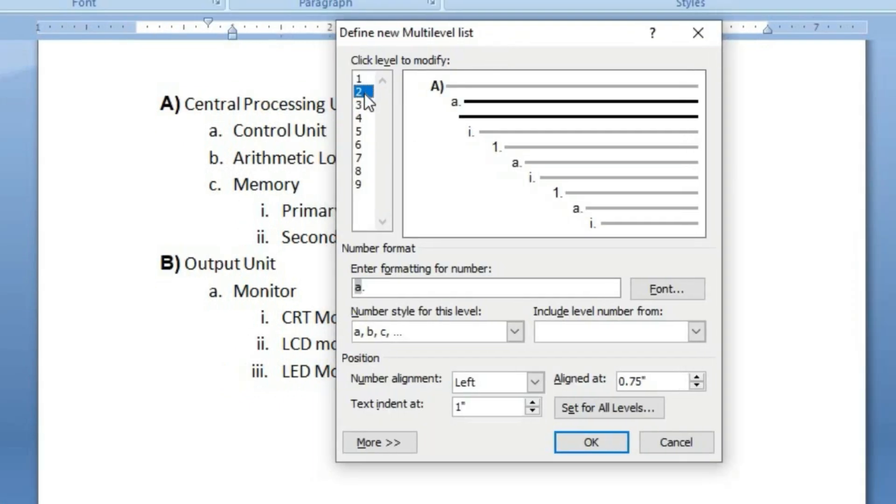
pyautogui.click(374, 287)
pyautogui.click(356, 290)
pyautogui.write('(I')
pyautogui.click(514, 332)
pyautogui.click(379, 373)
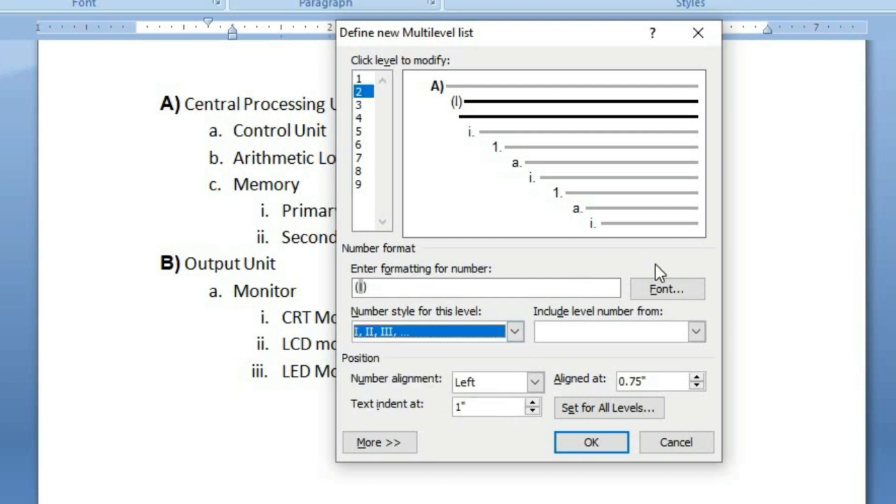
# Format the level 2 numbers in Agency FB, Bold Italic, size 12 with standard blue, and apply the list definition.
pyautogui.click(663, 290)
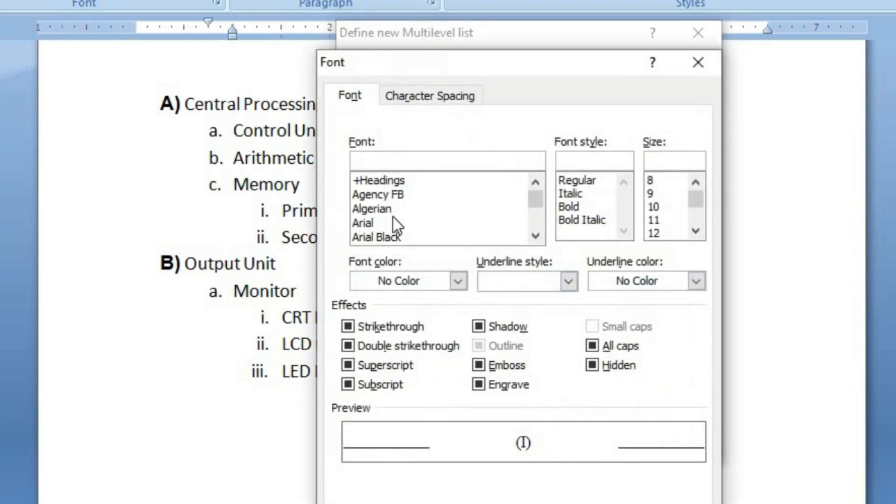
pyautogui.click(388, 195)
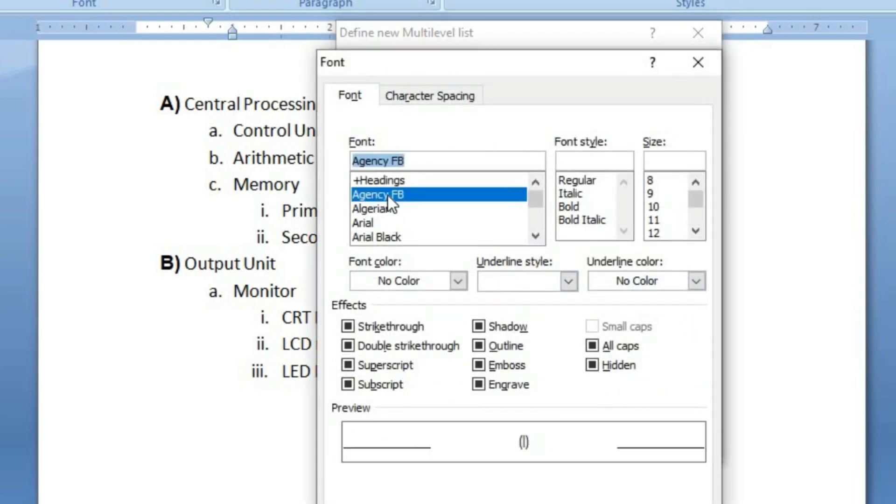
pyautogui.click(572, 220)
pyautogui.click(653, 233)
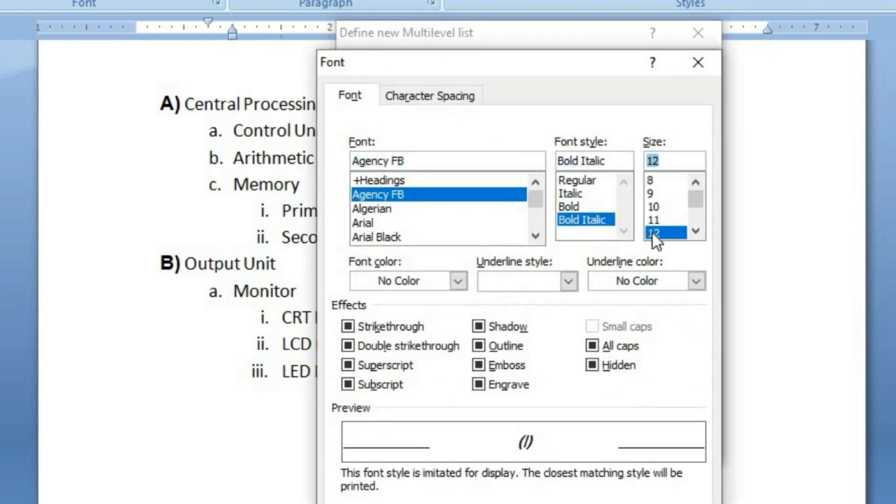
pyautogui.click(456, 279)
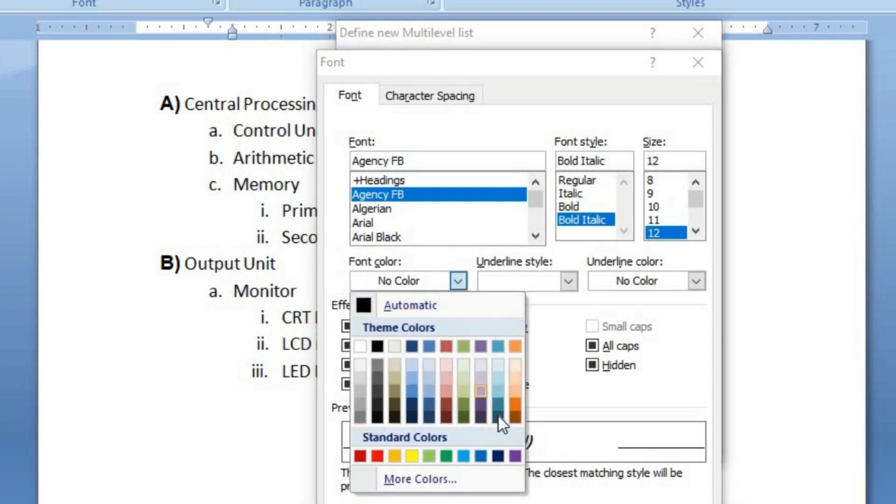
pyautogui.click(482, 457)
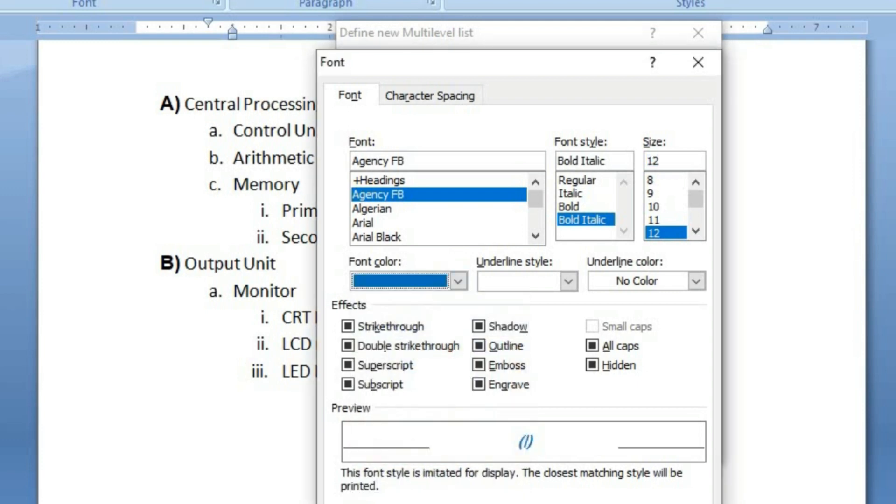
pyautogui.press('Return')
pyautogui.click(575, 439)
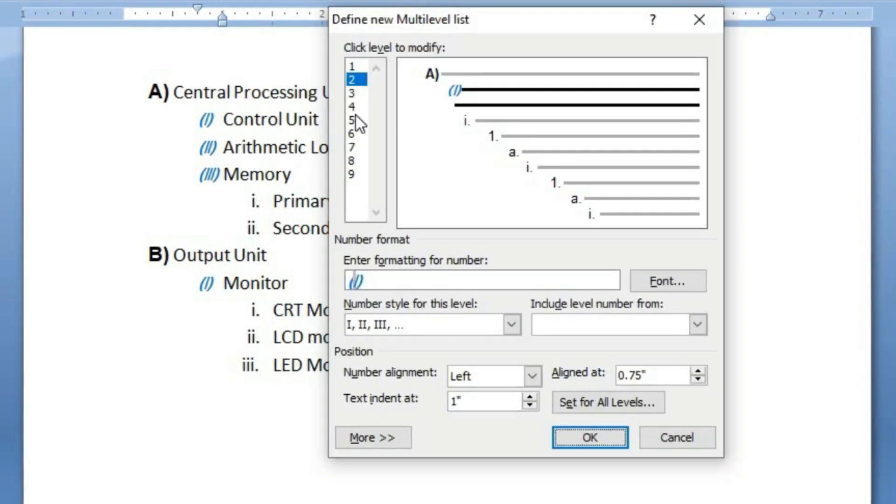
# Set the level 3 number style to a, b, c in the multilevel list definition.
pyautogui.click(363, 105)
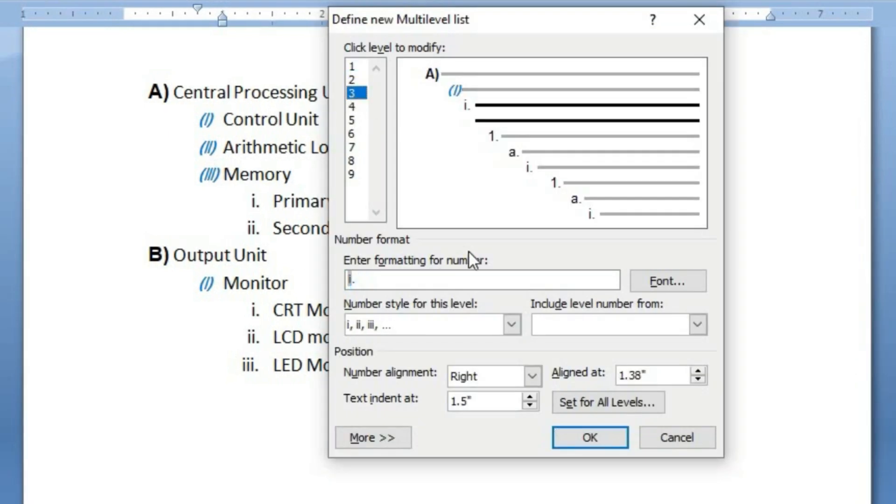
pyautogui.click(391, 280)
pyautogui.click(511, 325)
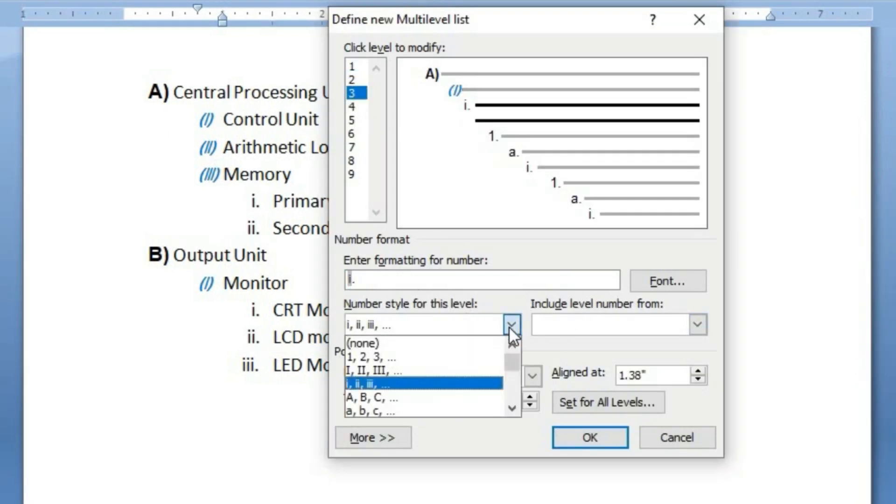
pyautogui.click(379, 408)
# Format the level 3 numbers in Arial, Italic, size 12 with red color, and apply the list definition.
pyautogui.click(659, 277)
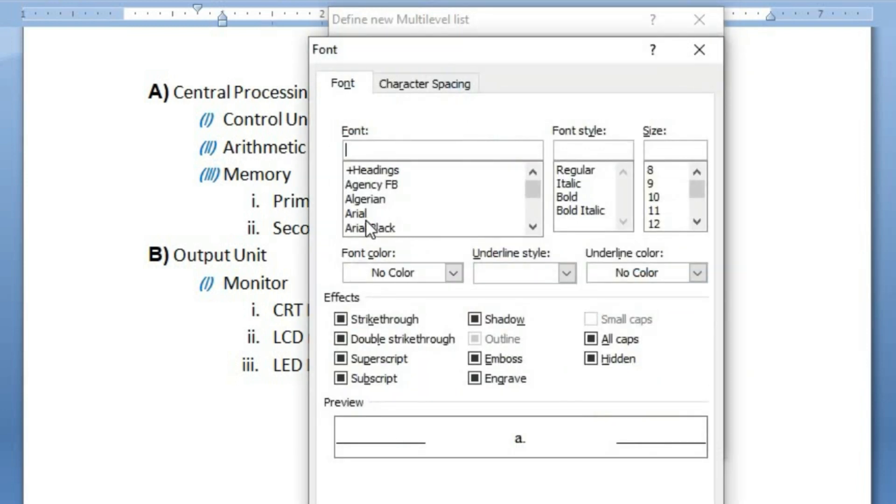
pyautogui.click(362, 214)
pyautogui.click(569, 184)
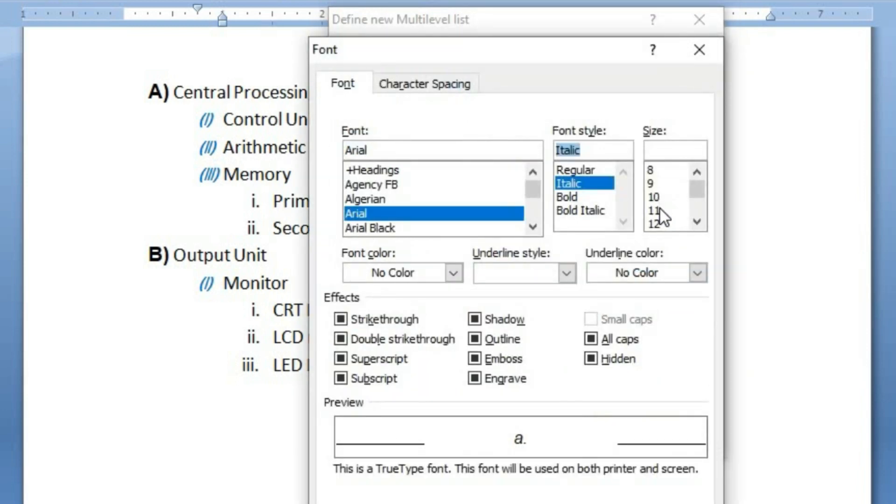
pyautogui.click(655, 224)
pyautogui.click(452, 273)
pyautogui.click(371, 451)
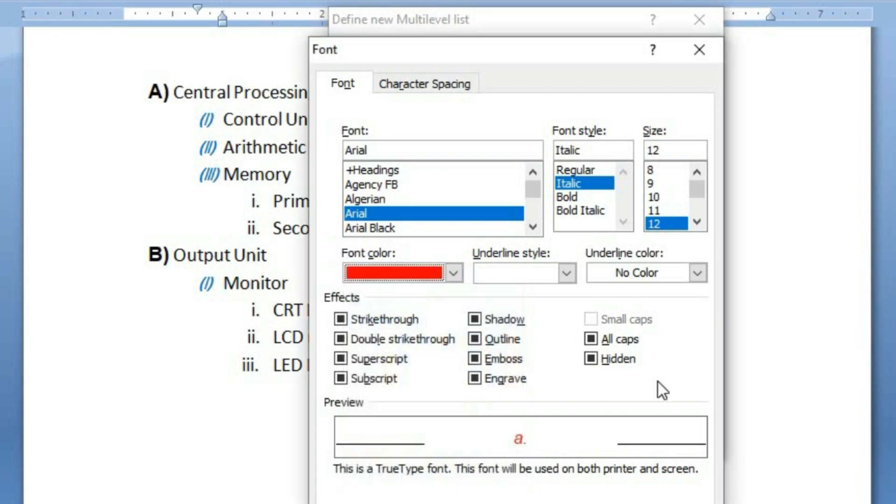
pyautogui.press('Return')
pyautogui.click(578, 436)
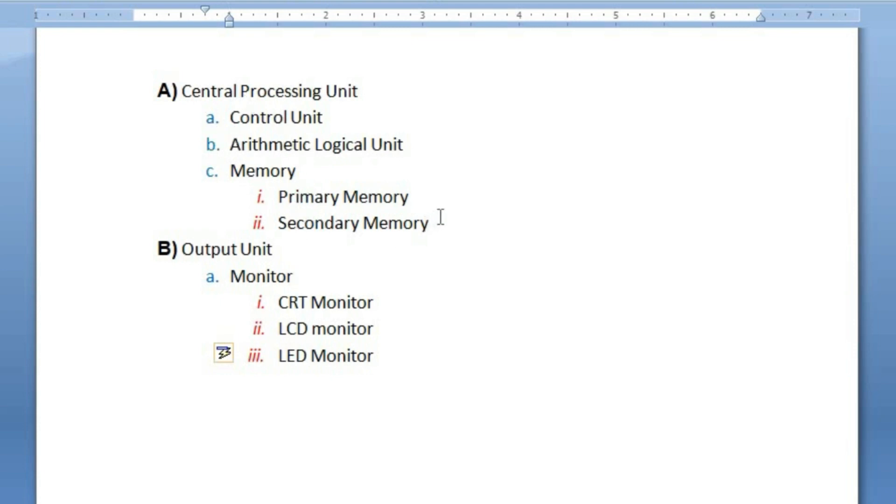
# Examine how the Primary Memory and Secondary Memory items are numbered beneath their parent item, Memory.
pyautogui.moveTo(438, 216); pyautogui.dragTo(280, 193)
pyautogui.click(212, 118)
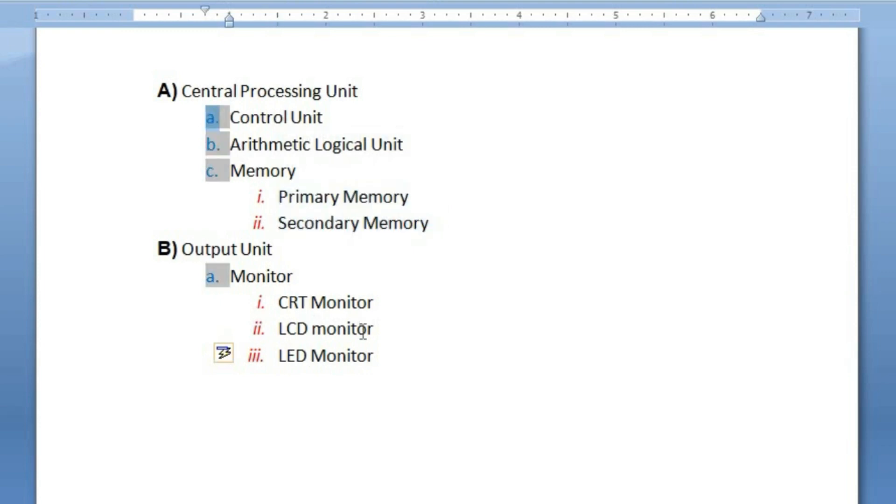
pyautogui.click(297, 220)
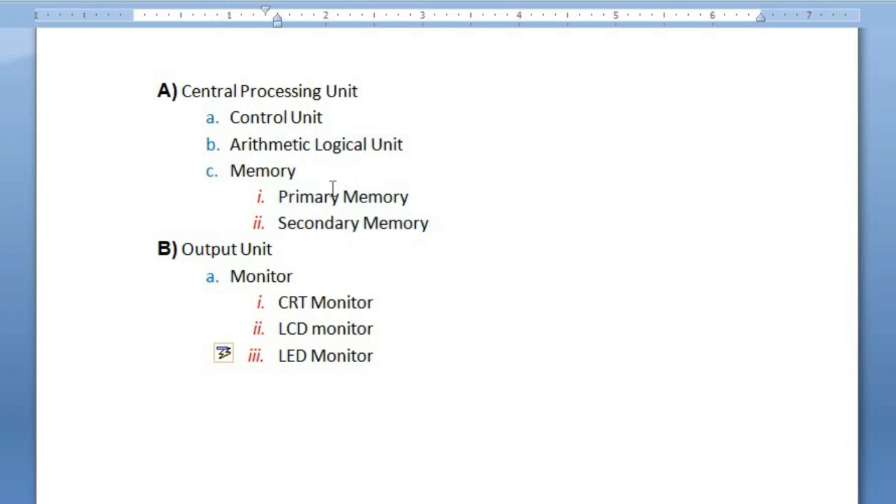
pyautogui.moveTo(294, 177); pyautogui.dragTo(209, 172)
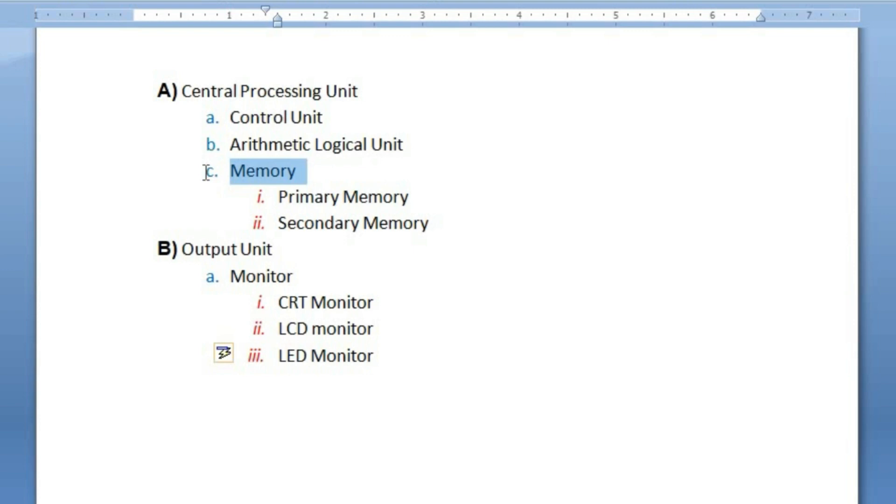
pyautogui.click(255, 173)
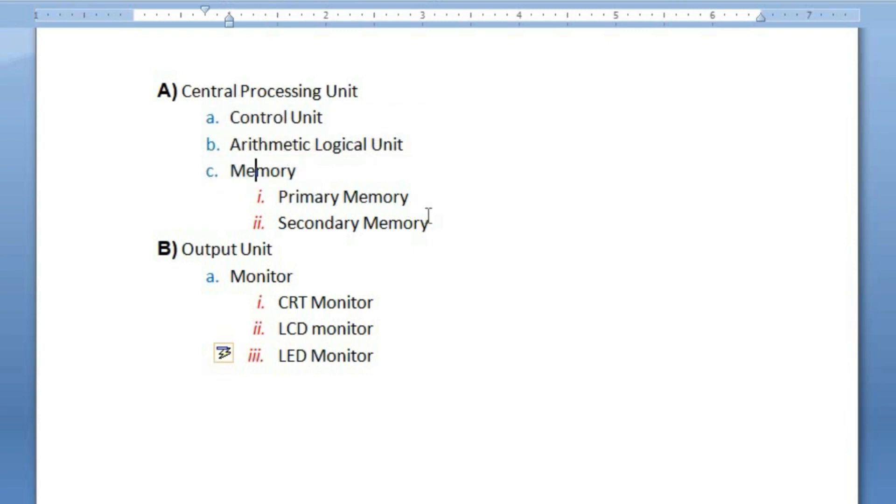
pyautogui.moveTo(428, 220); pyautogui.dragTo(298, 197)
pyautogui.click(259, 171)
pyautogui.doubleClick(262, 172)
pyautogui.click(246, 171)
pyautogui.click(257, 197)
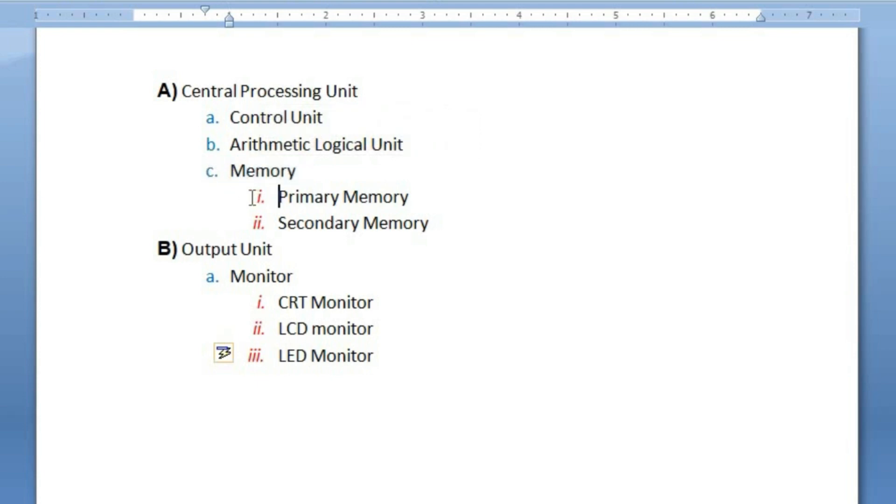
pyautogui.click(419, 201)
pyautogui.moveTo(431, 221); pyautogui.dragTo(261, 196)
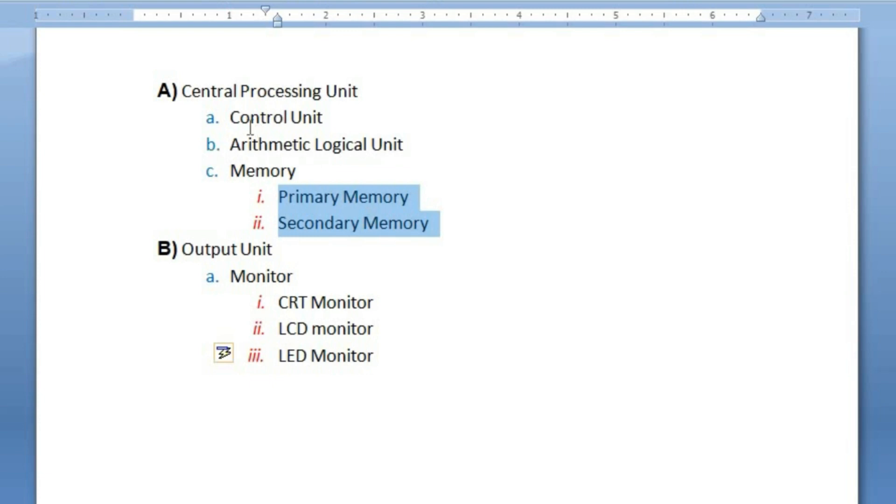
# Select the whole list and redefine its multilevel numbering so level 3 includes the level number from Level 2.
pyautogui.hotkey('ctrl', 'a')
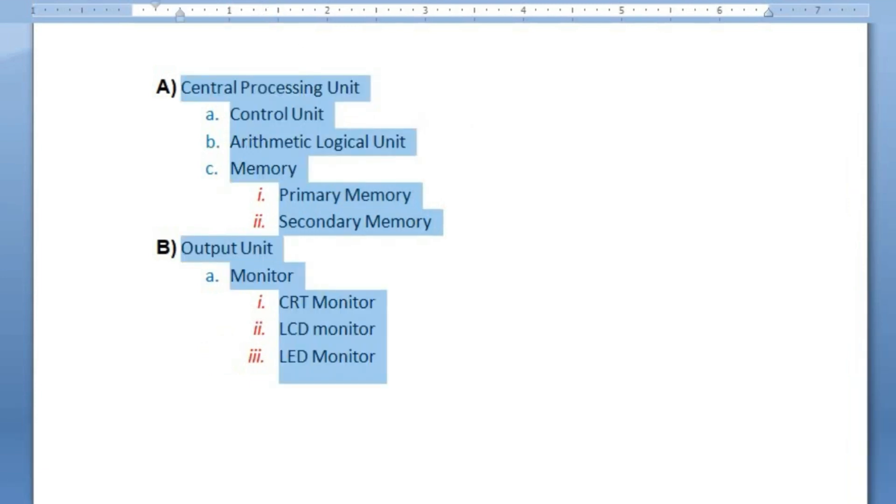
pyautogui.click(319, 1)
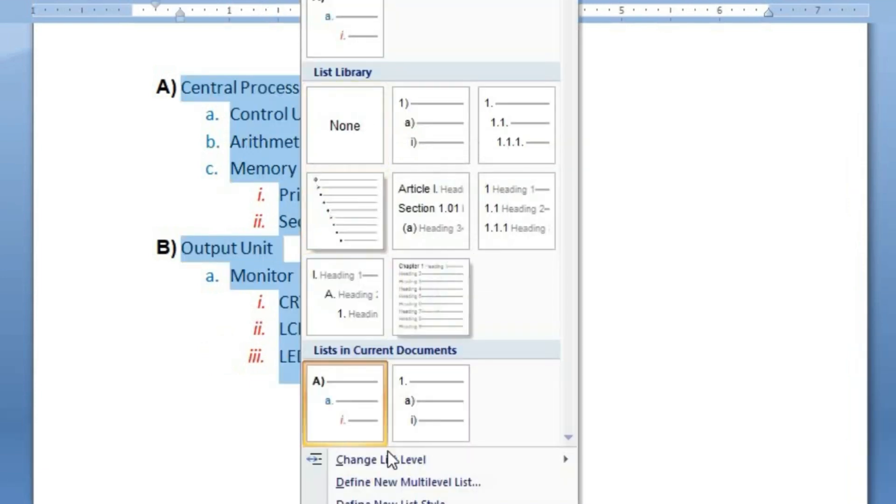
pyautogui.click(364, 483)
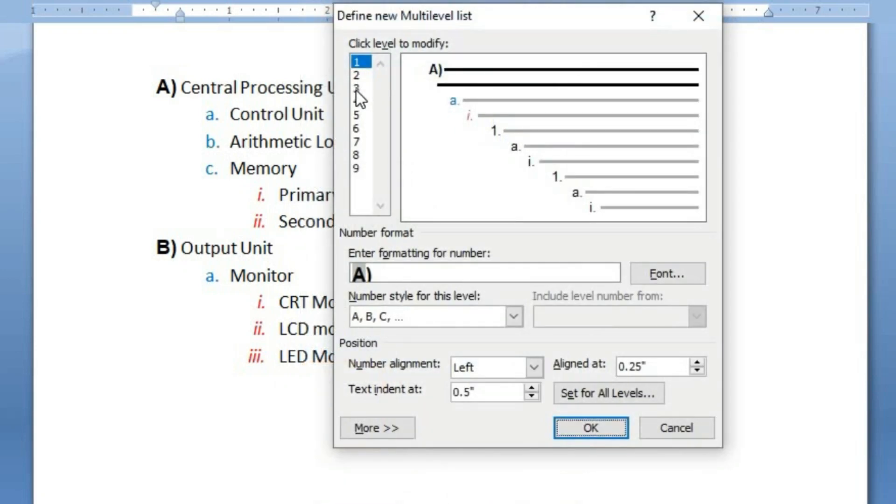
pyautogui.click(356, 89)
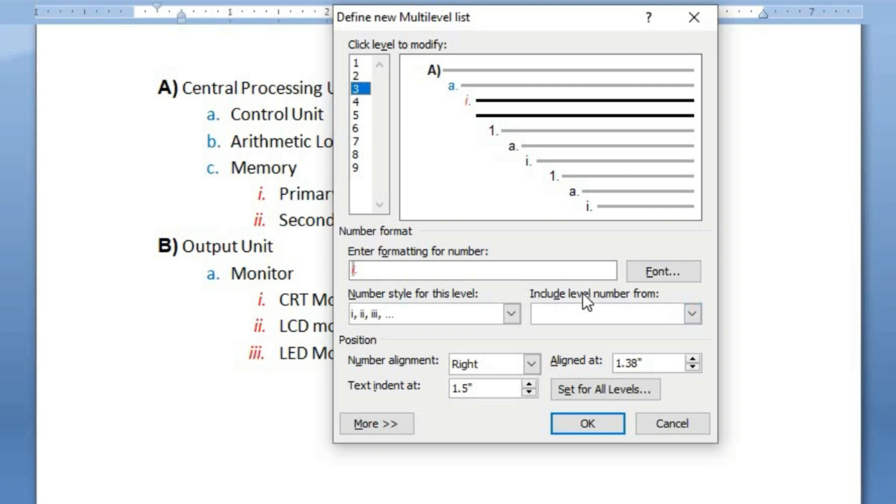
pyautogui.click(692, 314)
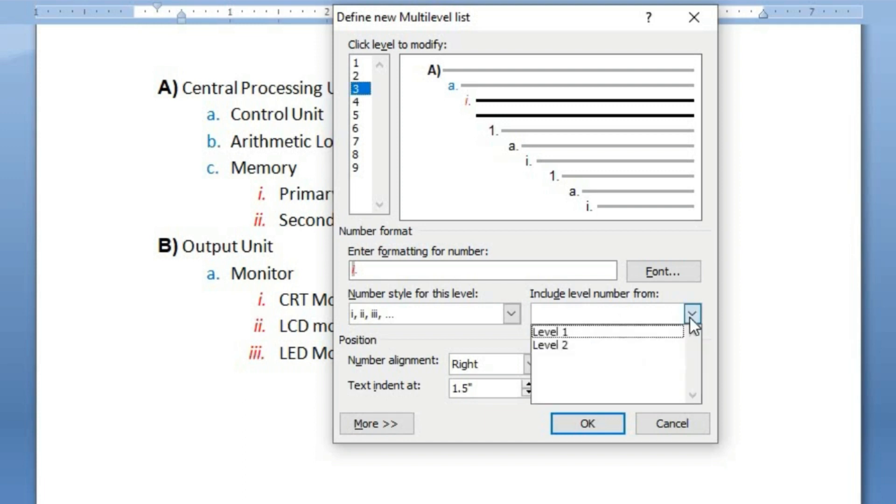
pyautogui.click(548, 346)
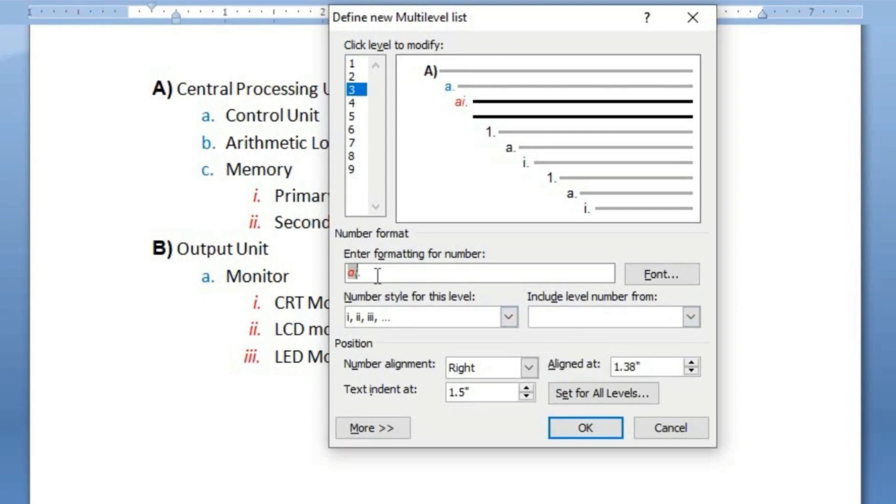
# Separate the two parts of the level 3 number with a period, remove the trailing period, and apply the definition.
pyautogui.write('.')
pyautogui.click(373, 278)
pyautogui.press('BackSpace')
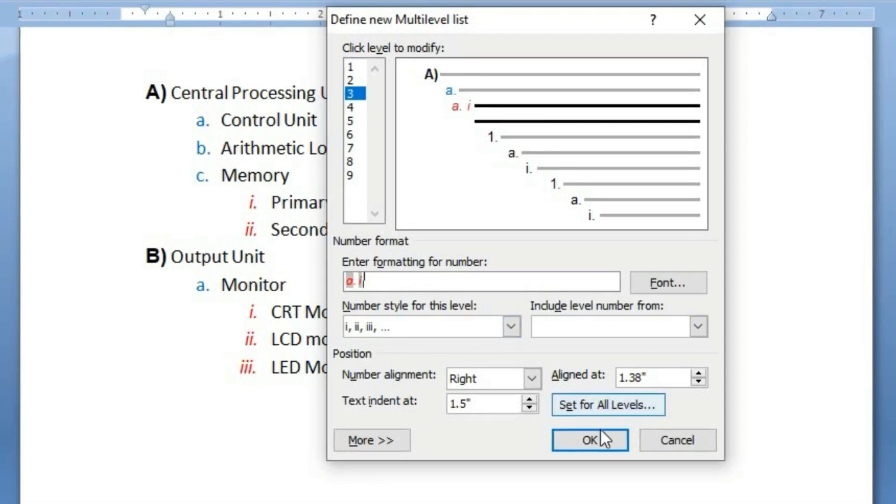
pyautogui.click(587, 439)
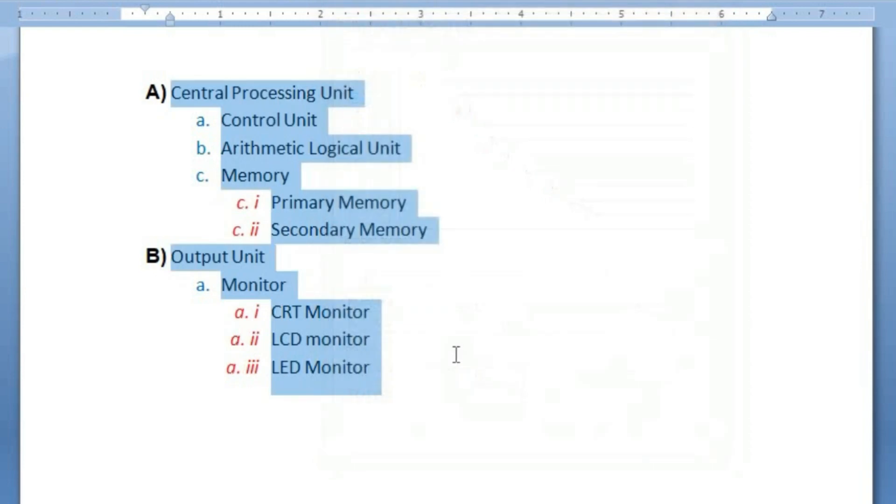
# Examine the number alignment choices for level 2 and the position and indent settings for all levels of the multilevel list.
pyautogui.click(237, 284)
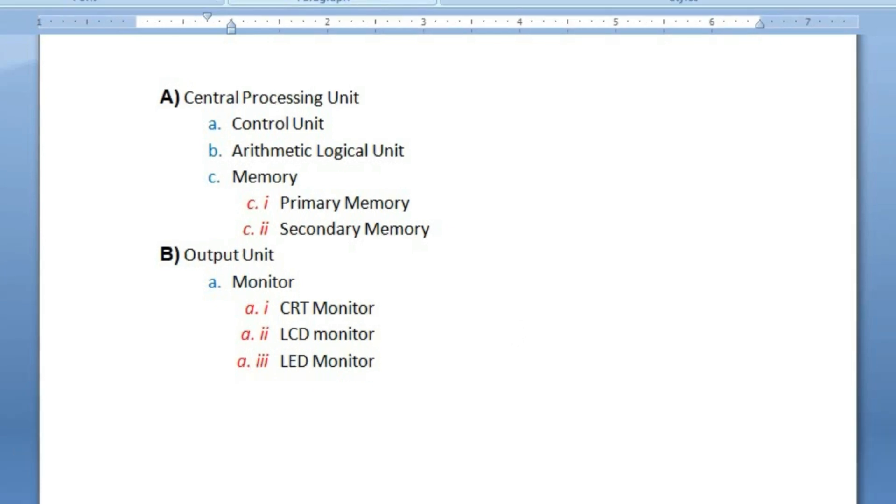
pyautogui.click(317, 1)
pyautogui.click(401, 484)
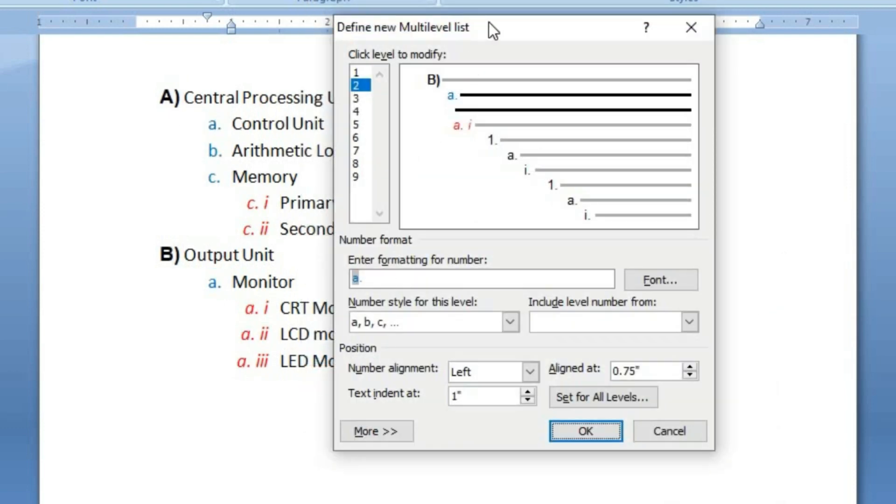
pyautogui.moveTo(488, 21); pyautogui.dragTo(498, 18)
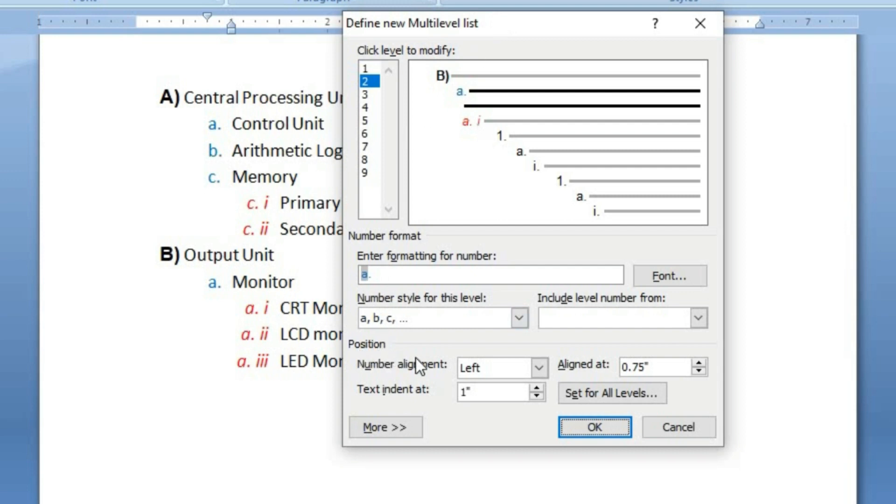
pyautogui.click(539, 368)
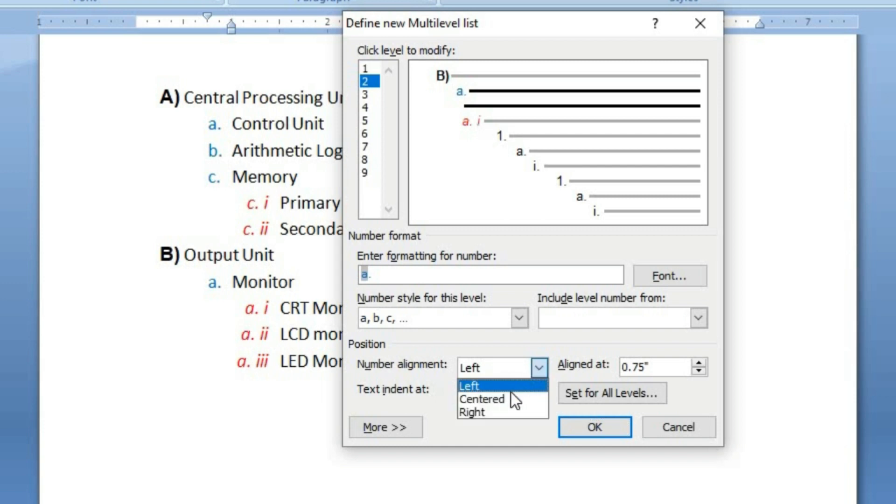
pyautogui.click(544, 370)
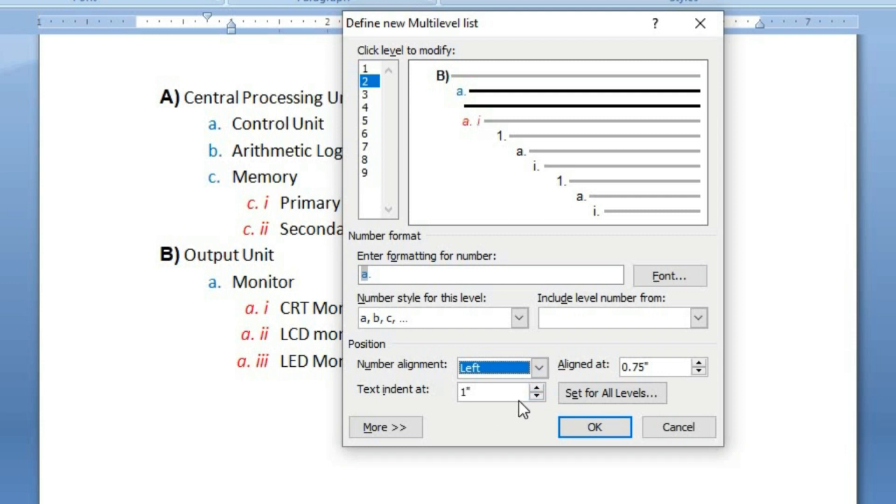
pyautogui.click(623, 393)
pyautogui.moveTo(443, 148); pyautogui.dragTo(466, 151)
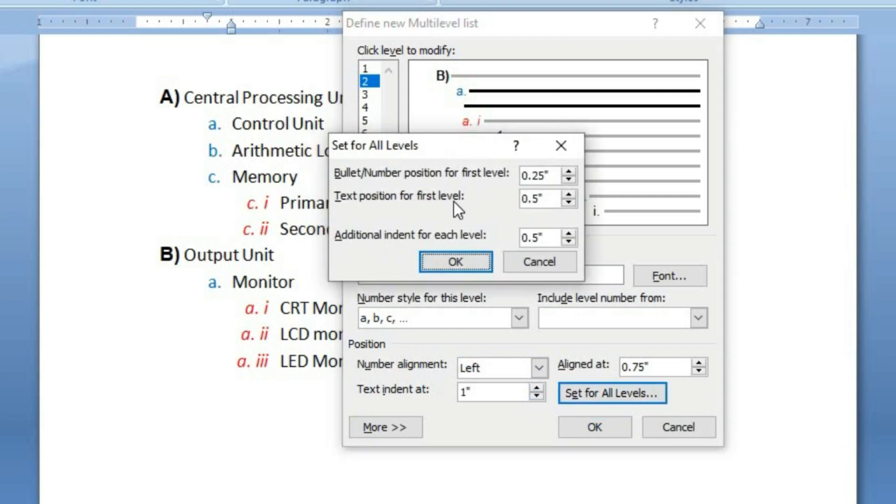
pyautogui.click(542, 260)
pyautogui.click(623, 427)
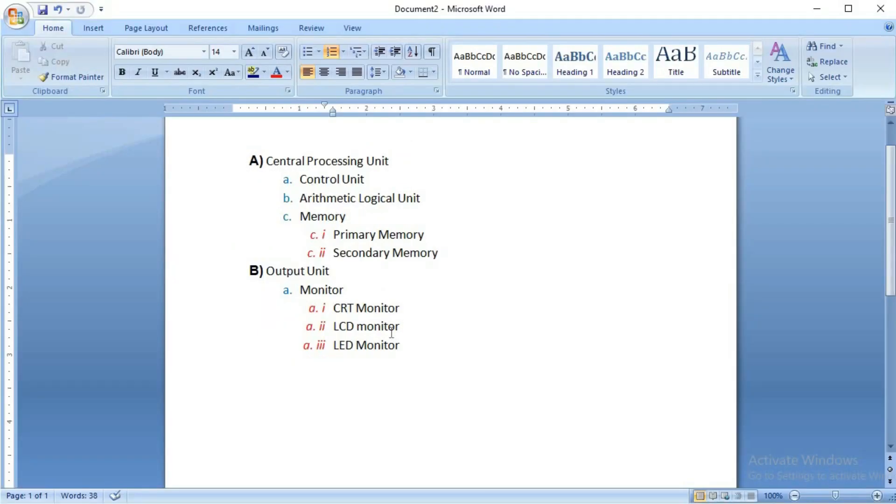
# Start defining a new list style from the current multilevel list and name it mylist.
pyautogui.click(362, 51)
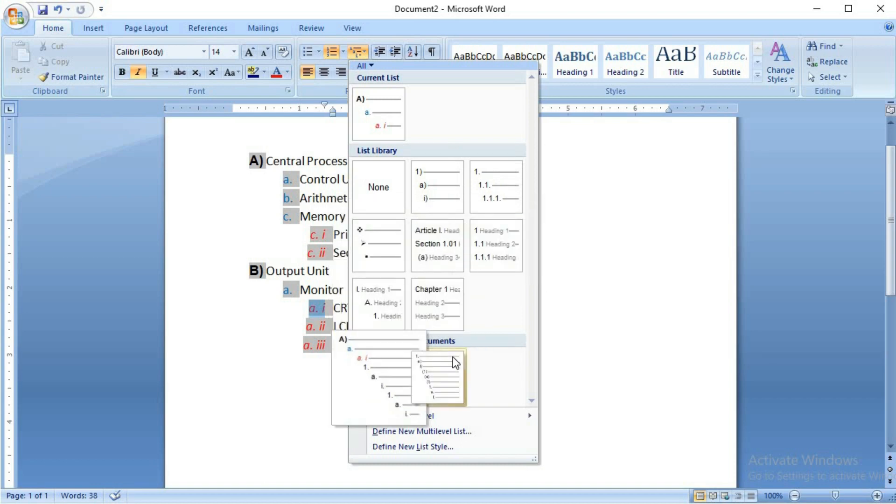
pyautogui.moveTo(400, 382)
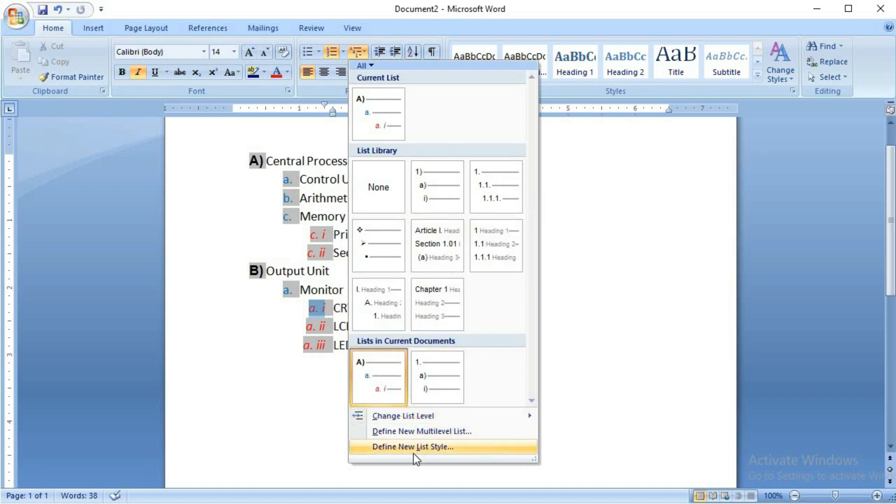
pyautogui.click(402, 449)
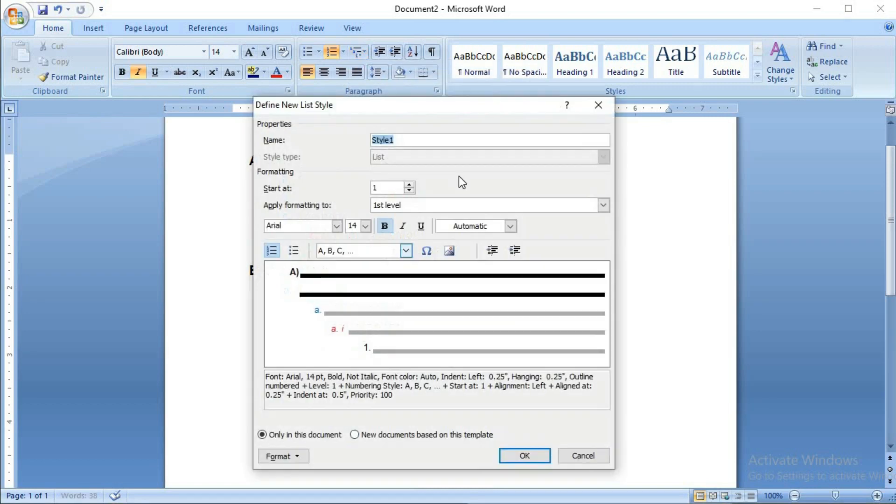
pyautogui.moveTo(487, 106)
pyautogui.mouseDown()
pyautogui.moveTo(475, 115)
pyautogui.moveTo(487, 105)
pyautogui.mouseUp()
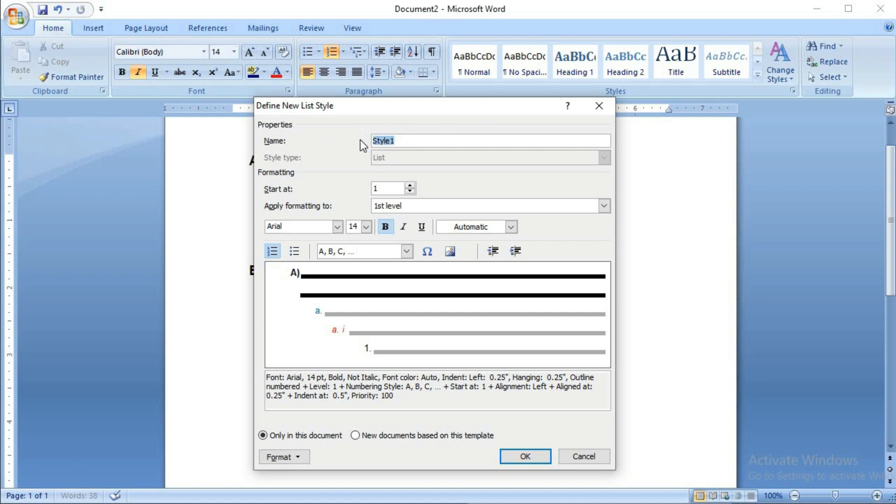
pyautogui.write('m y')
# Set the mylist style to start at 1 and apply its formatting to the 1st level.
pyautogui.click(410, 185)
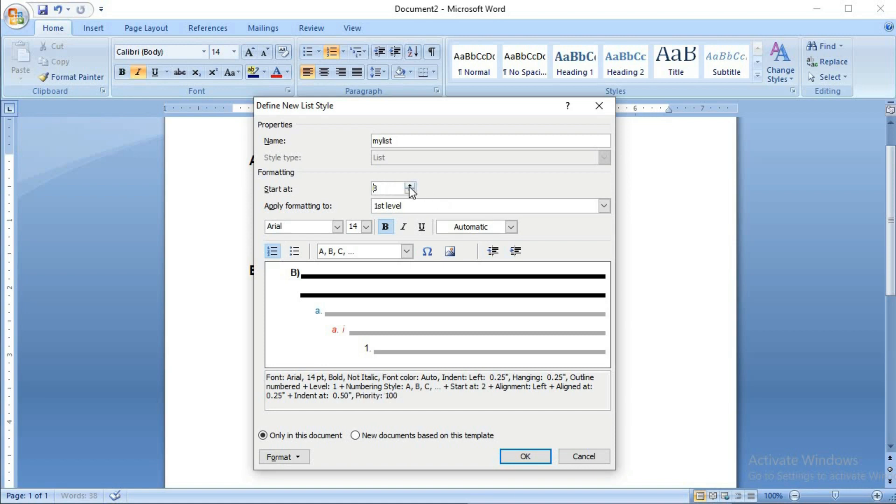
pyautogui.click(410, 191)
pyautogui.click(404, 204)
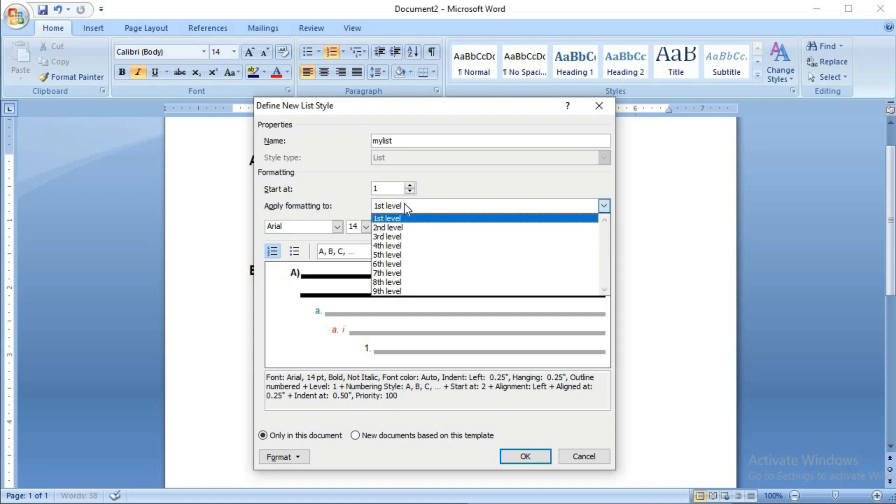
pyautogui.click(396, 218)
# Format the 1st level numbers of the list style in Times New Roman without bold, using Automatic color.
pyautogui.click(337, 226)
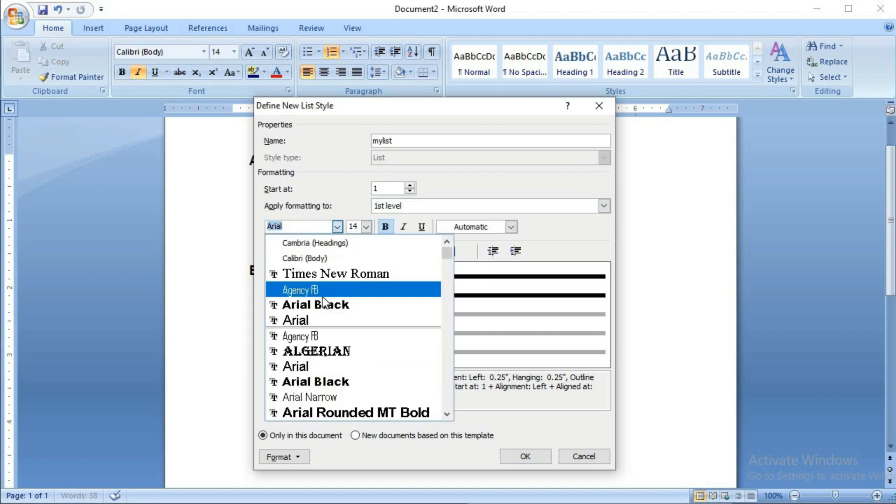
pyautogui.click(322, 270)
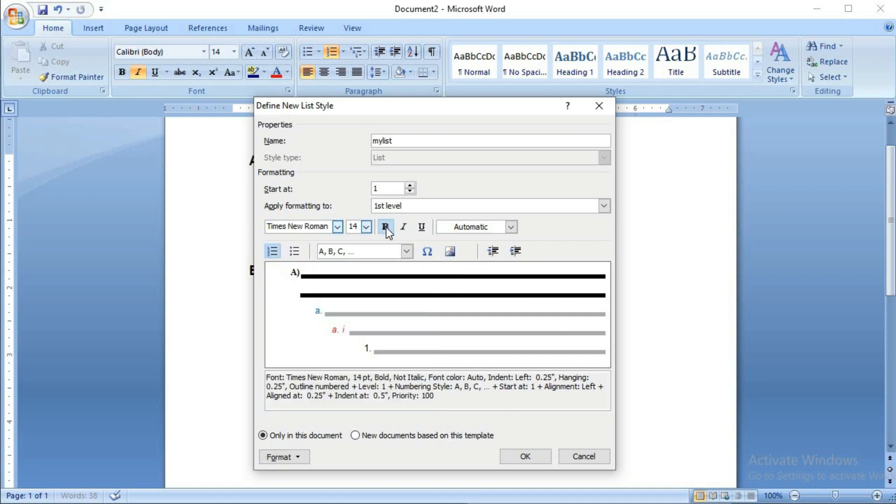
pyautogui.click(386, 227)
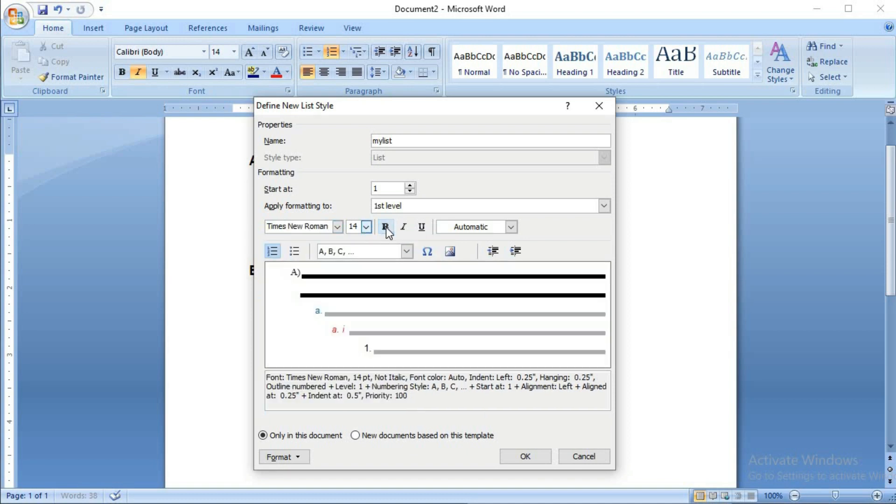
pyautogui.click(512, 227)
pyautogui.click(478, 242)
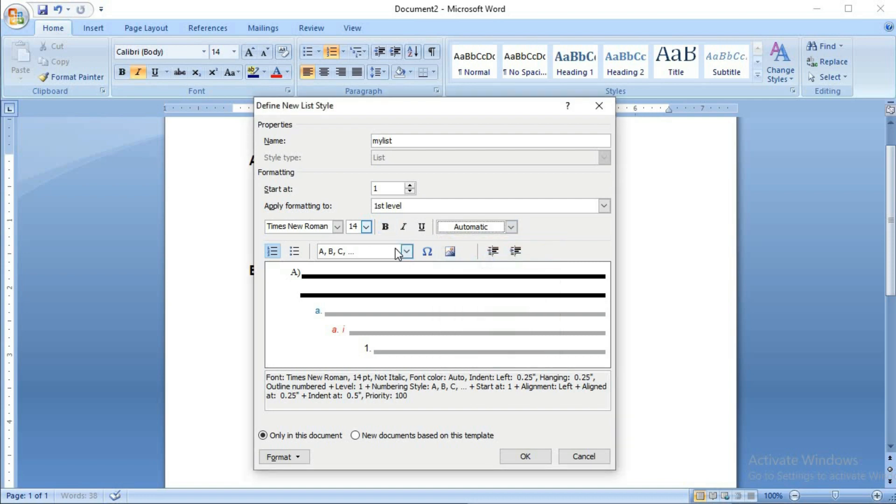
# Set the 1st level's number style to 1, 2, 3, … and switch the formatting target to the 2nd level.
pyautogui.click(406, 251)
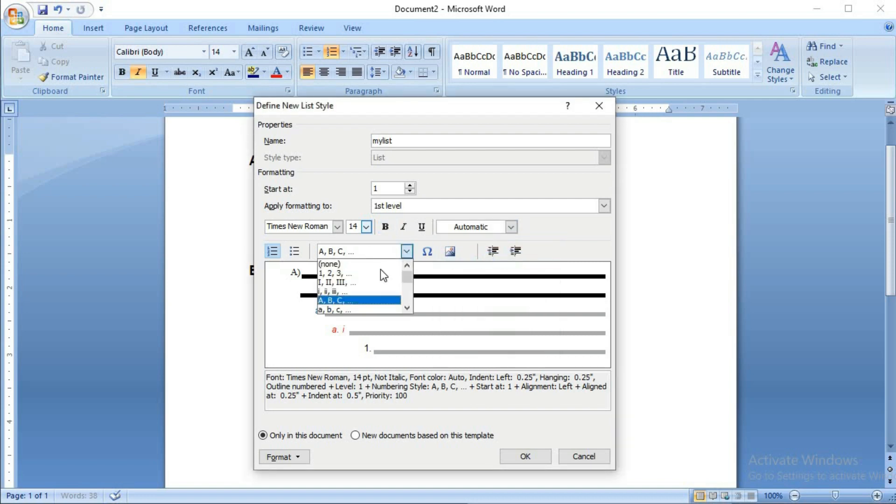
pyautogui.click(346, 272)
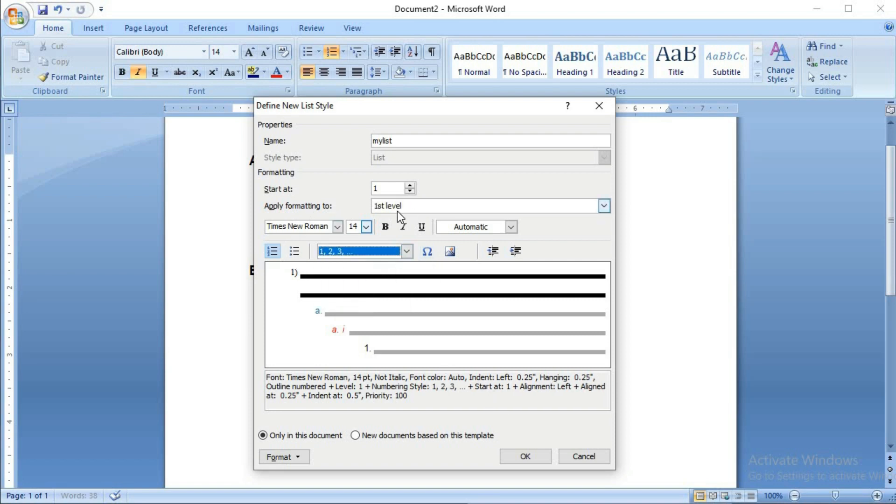
pyautogui.click(412, 205)
pyautogui.click(394, 226)
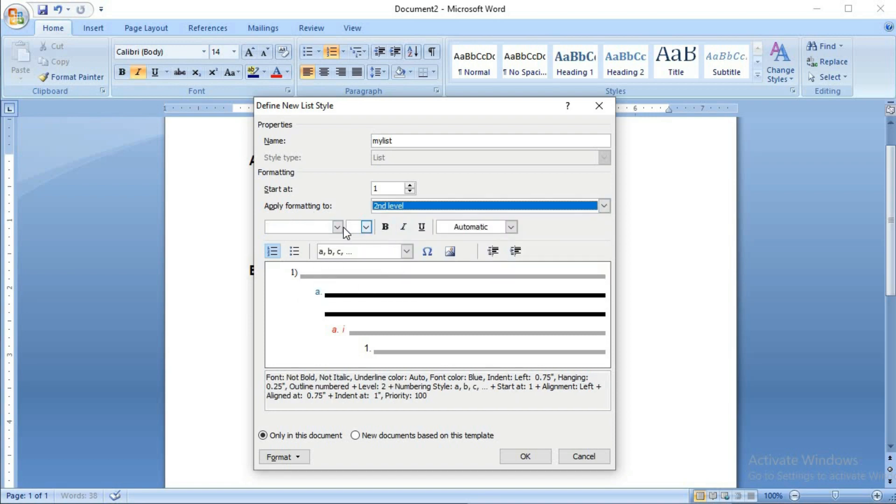
pyautogui.click(337, 227)
pyautogui.click(403, 207)
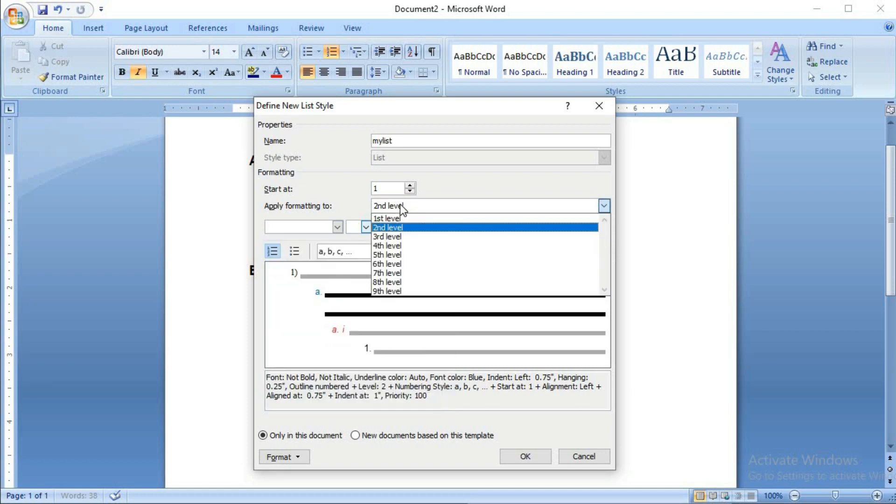
pyautogui.click(387, 228)
# Format the 2nd level numbers in Arial Black, size 14, italic and red, with the i, ii, iii, … number style.
pyautogui.click(337, 228)
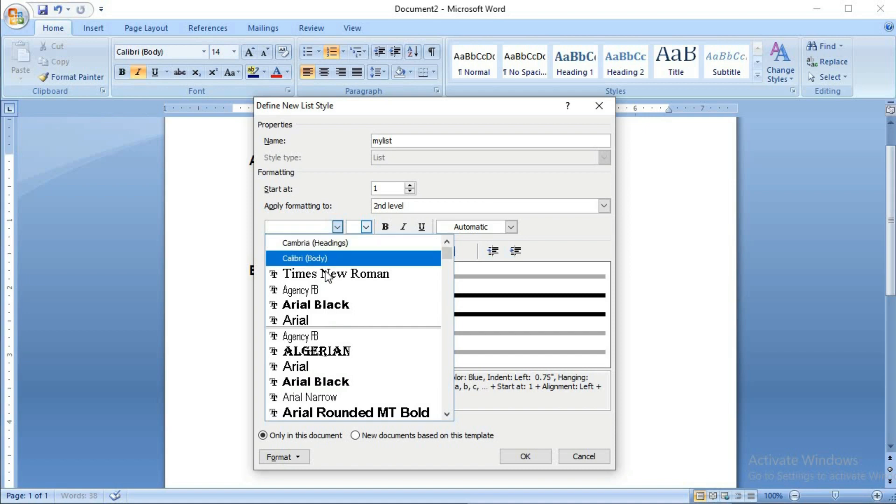
pyautogui.click(316, 304)
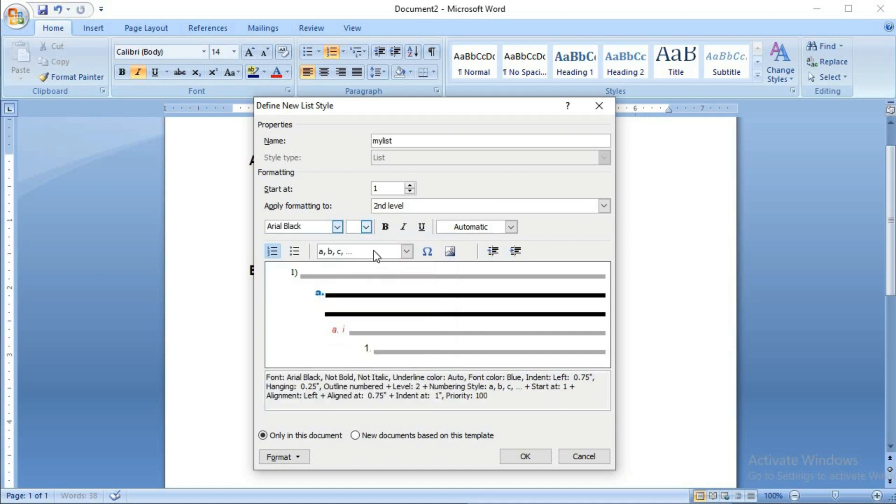
pyautogui.click(366, 227)
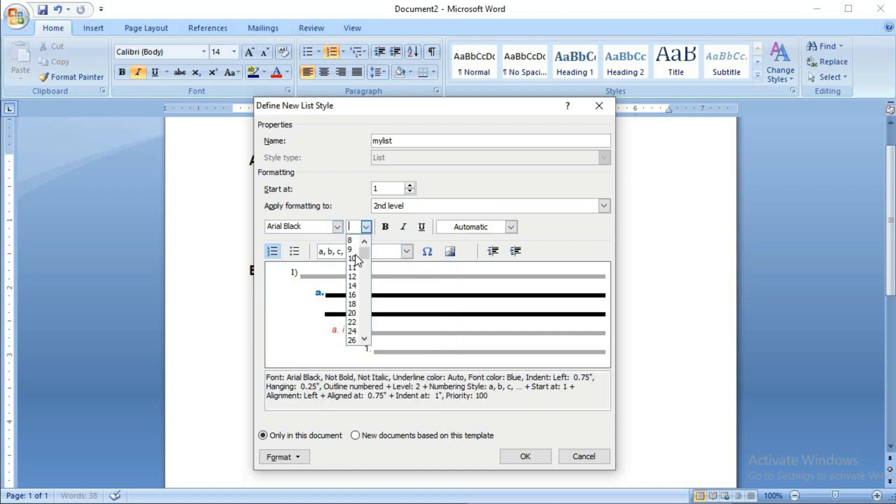
pyautogui.click(353, 284)
pyautogui.click(404, 227)
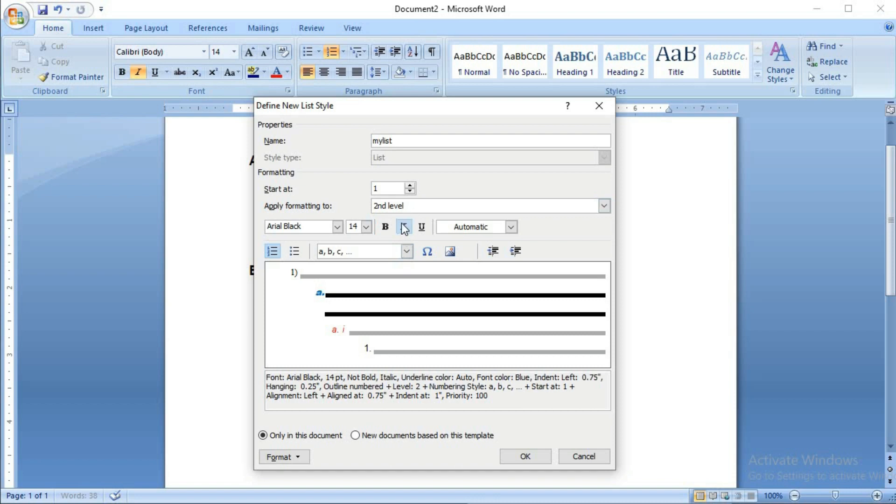
pyautogui.click(511, 226)
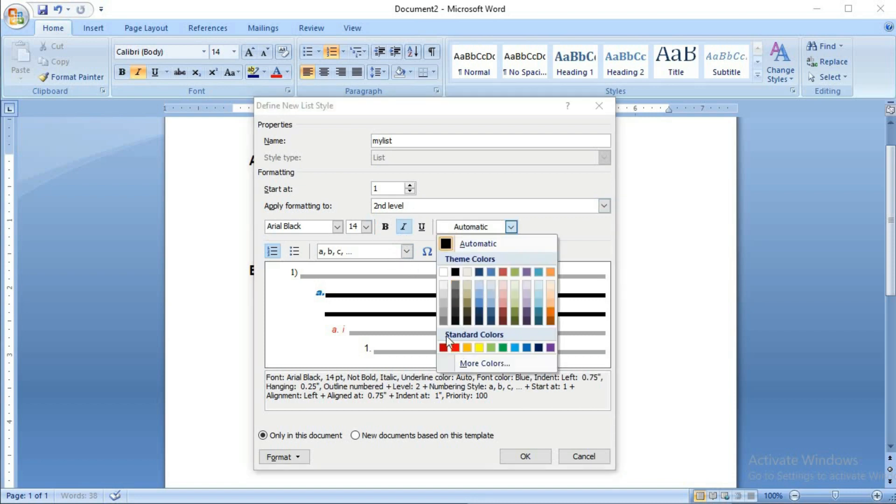
pyautogui.click(455, 348)
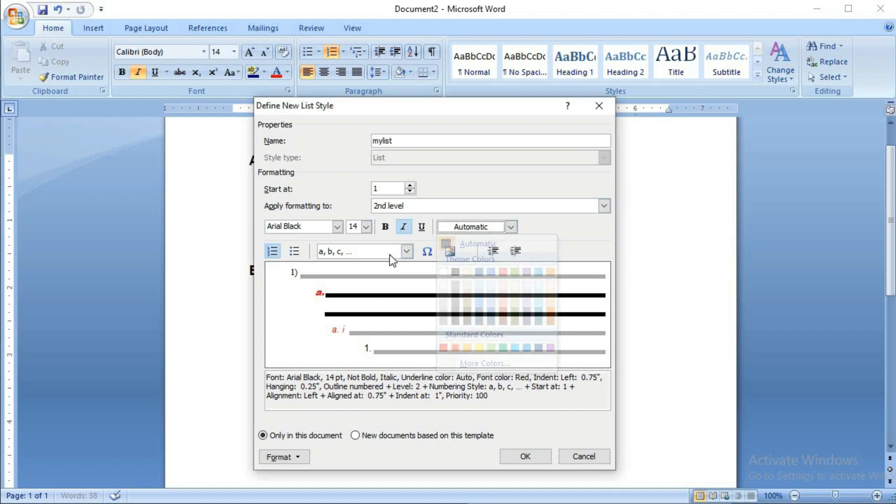
pyautogui.click(406, 252)
pyautogui.click(339, 293)
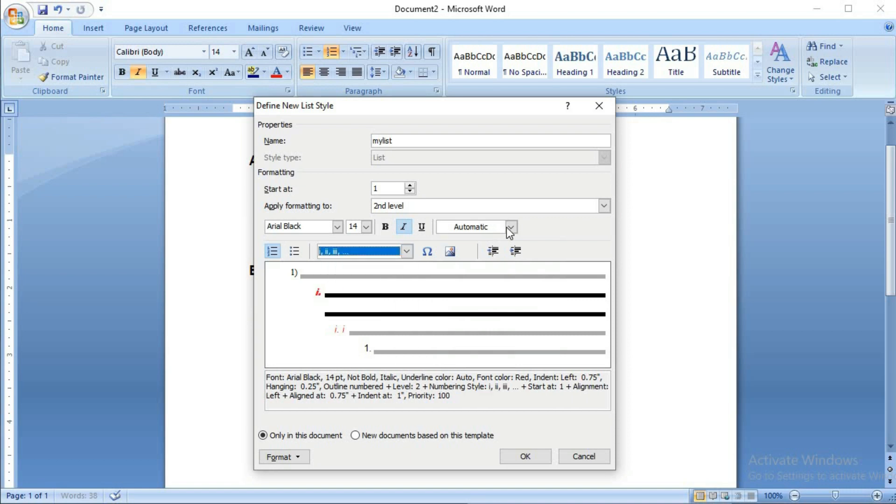
# Format the 3rd level numbers of the list style in Times New Roman, underlined and blue.
pyautogui.click(407, 204)
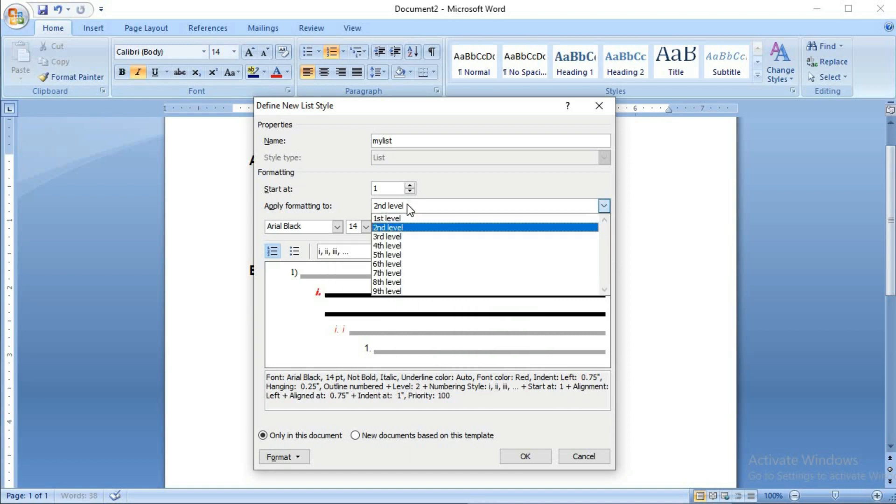
pyautogui.click(390, 236)
pyautogui.click(338, 227)
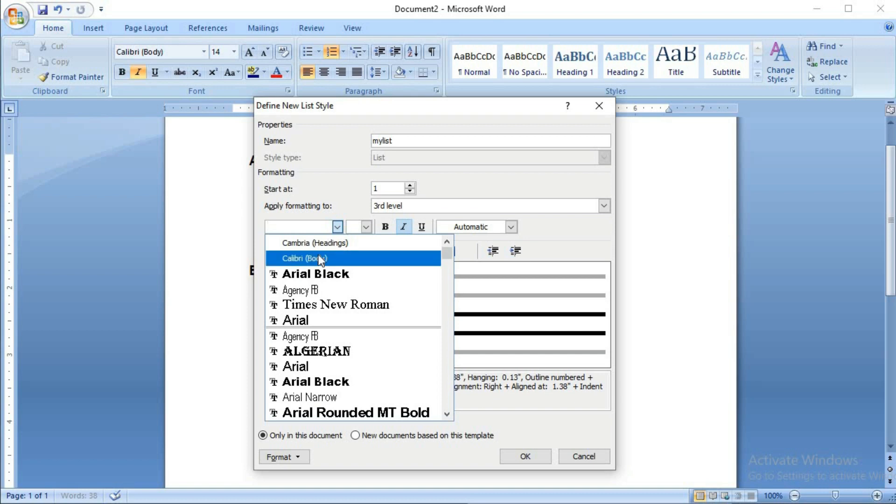
pyautogui.click(311, 307)
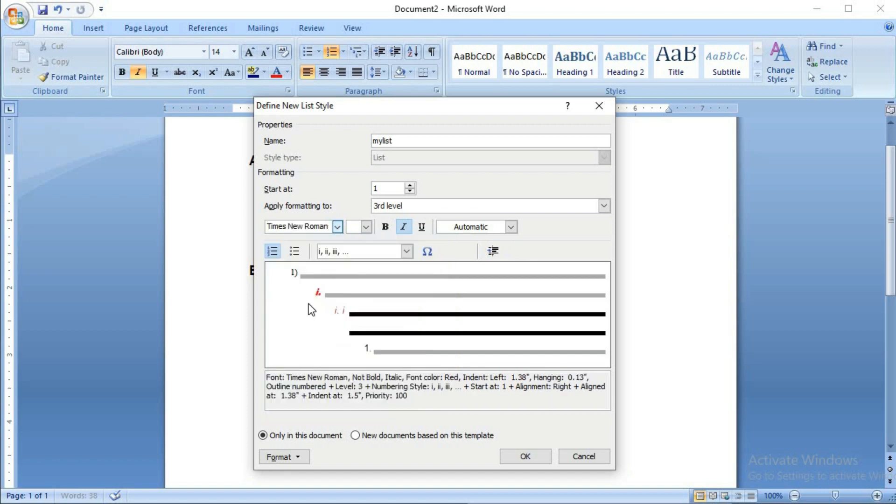
pyautogui.click(422, 228)
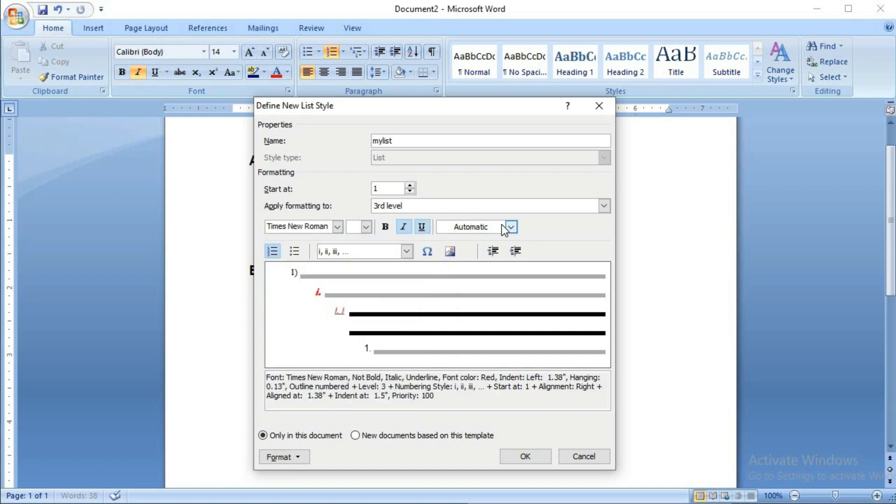
pyautogui.click(510, 227)
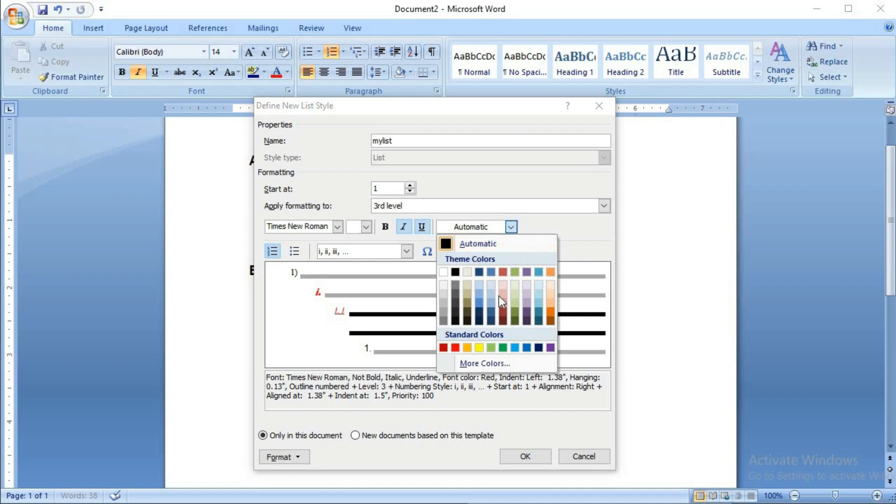
pyautogui.click(528, 347)
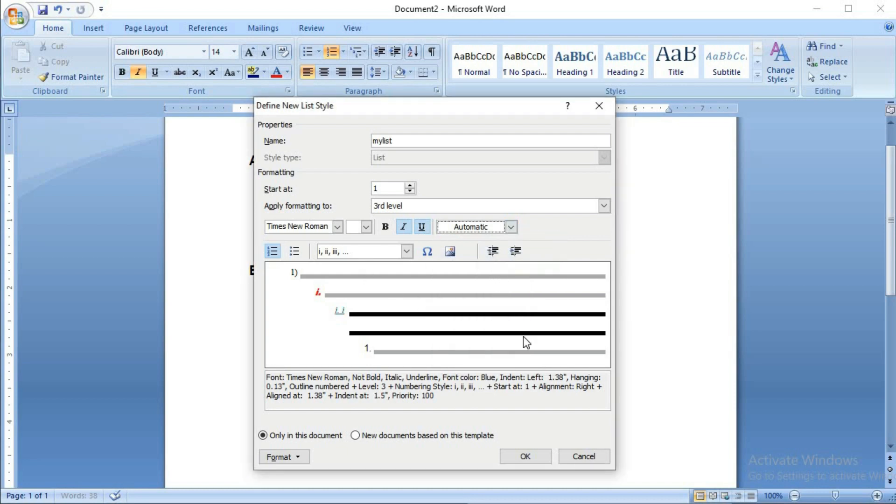
# Finish defining the mylist style and apply it to the Central Processing Unit and Output Unit list.
pyautogui.click(394, 205)
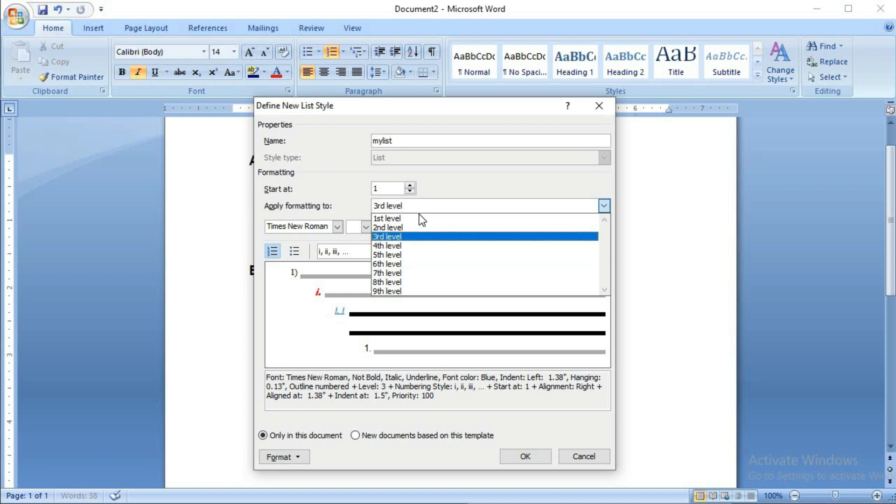
pyautogui.click(457, 191)
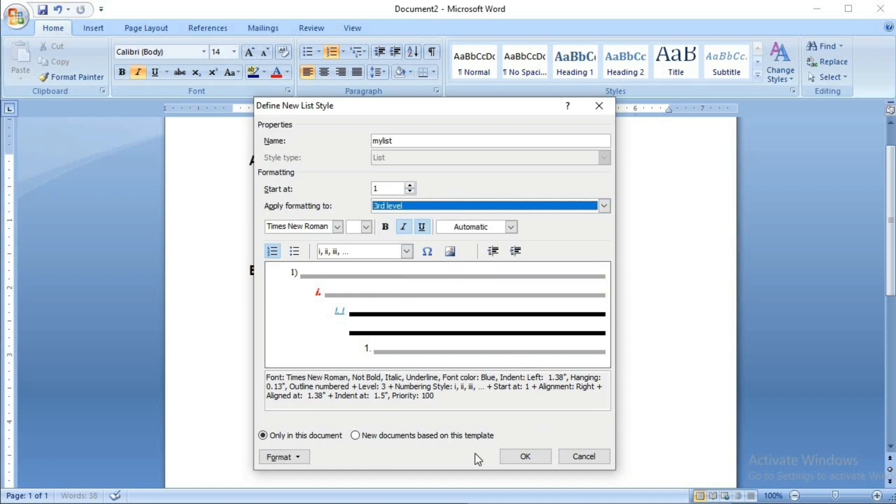
pyautogui.click(525, 458)
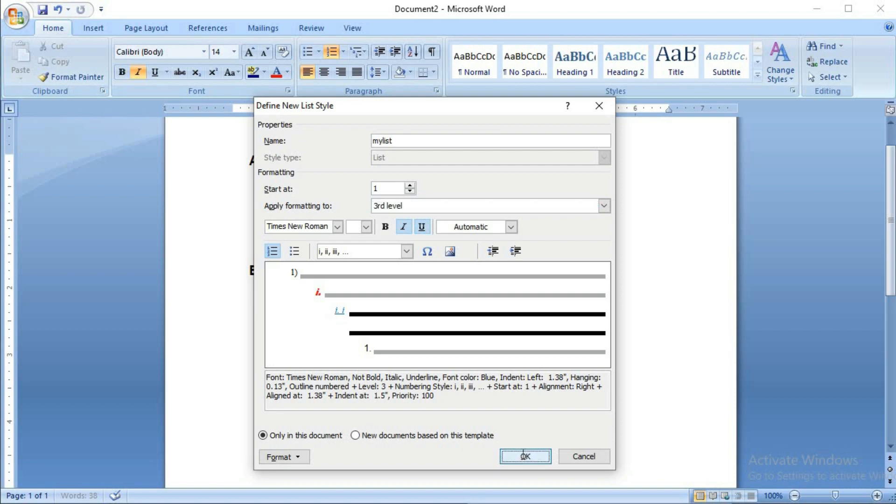
pyautogui.click(365, 51)
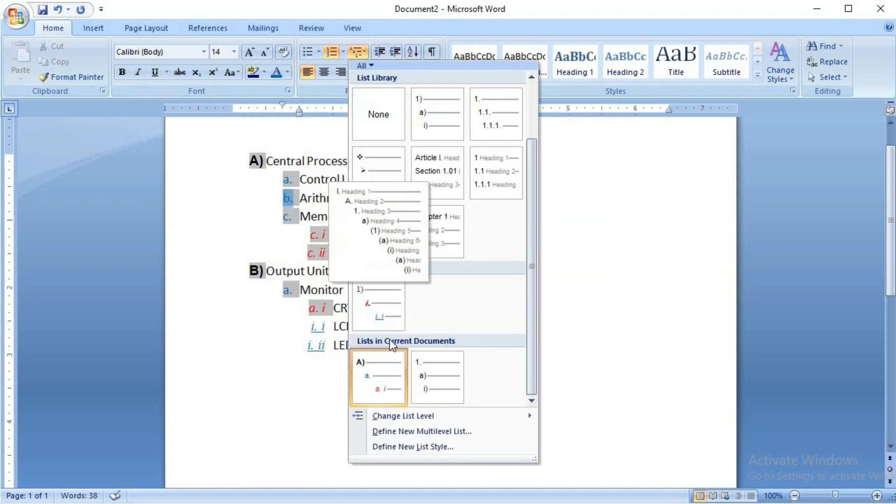
pyautogui.moveTo(373, 314)
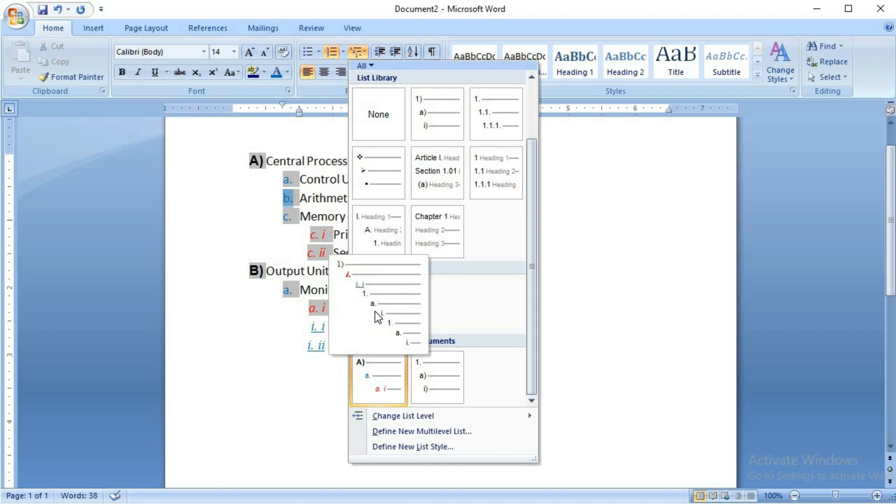
pyautogui.click(382, 306)
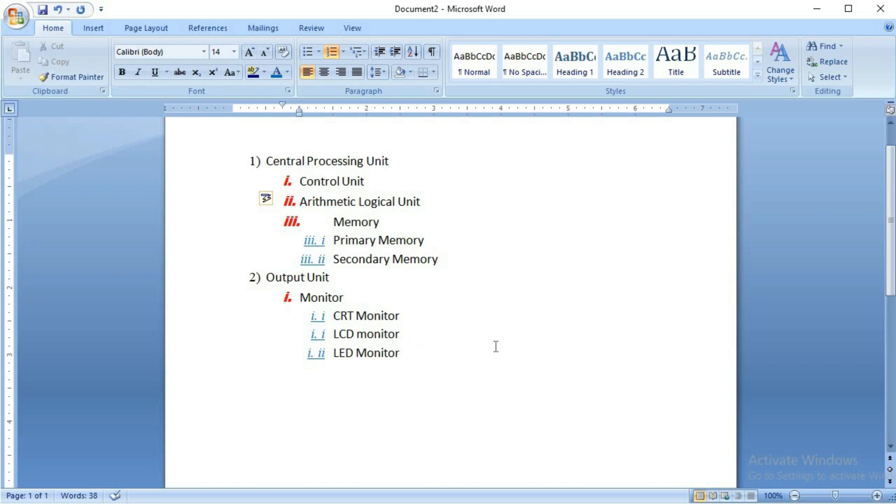
pyautogui.hotkey('ctrl', 'z')
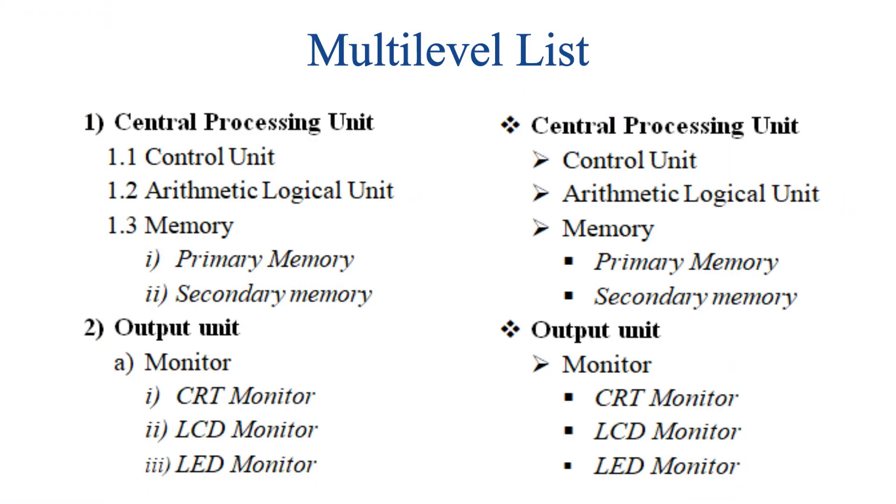